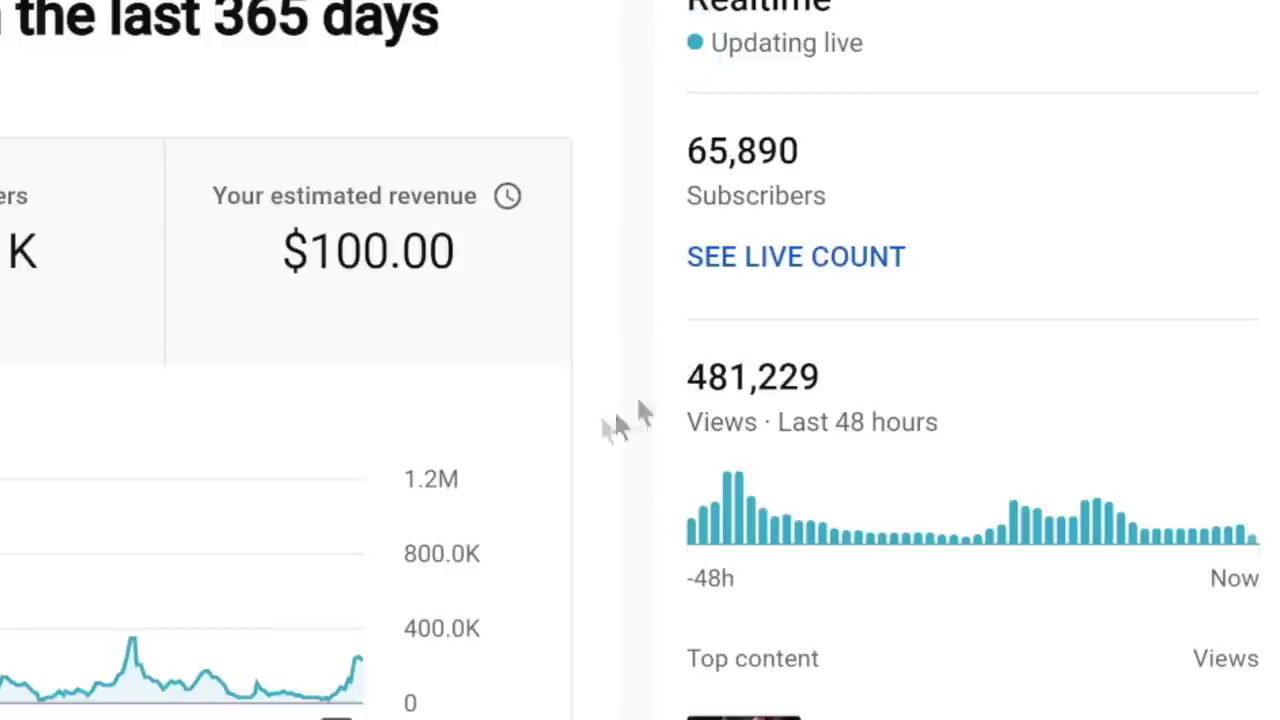
Step: Show the 'Your estimated revenue' chart for the last 365 days in Channel analytics Overview
mouse_move(536, 500)
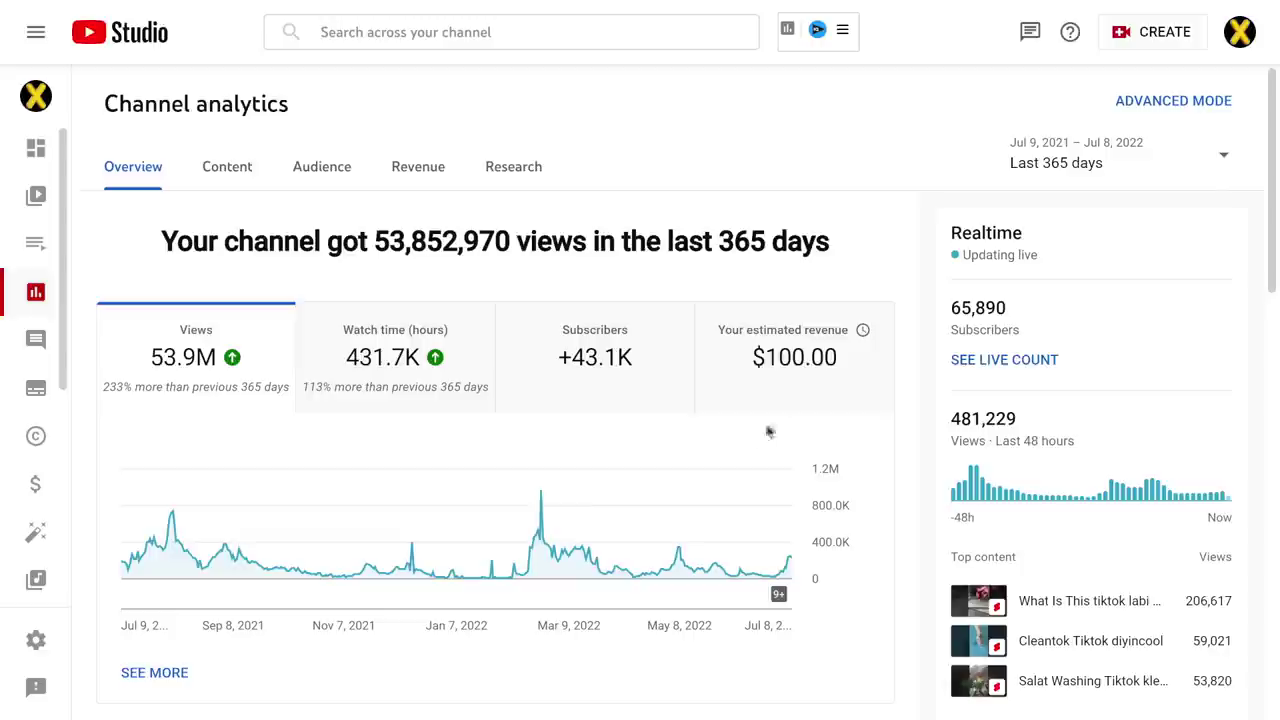
left_click(790, 405)
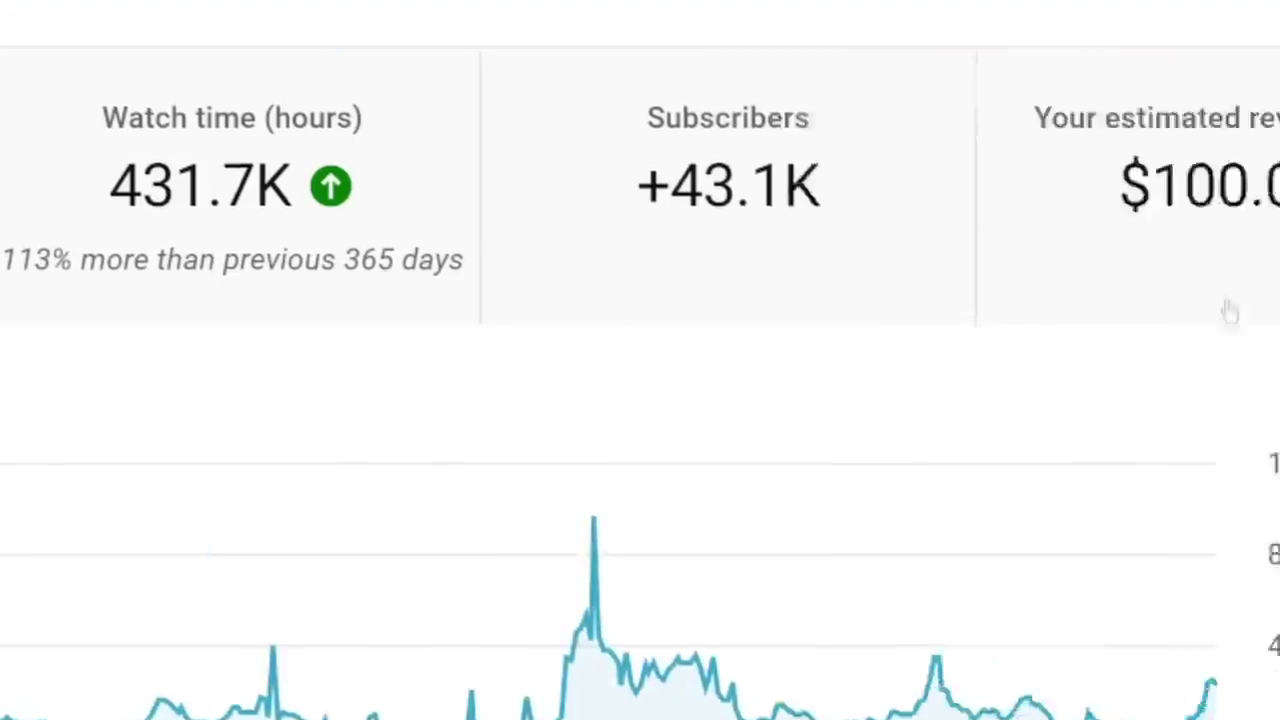
left_click(794, 400)
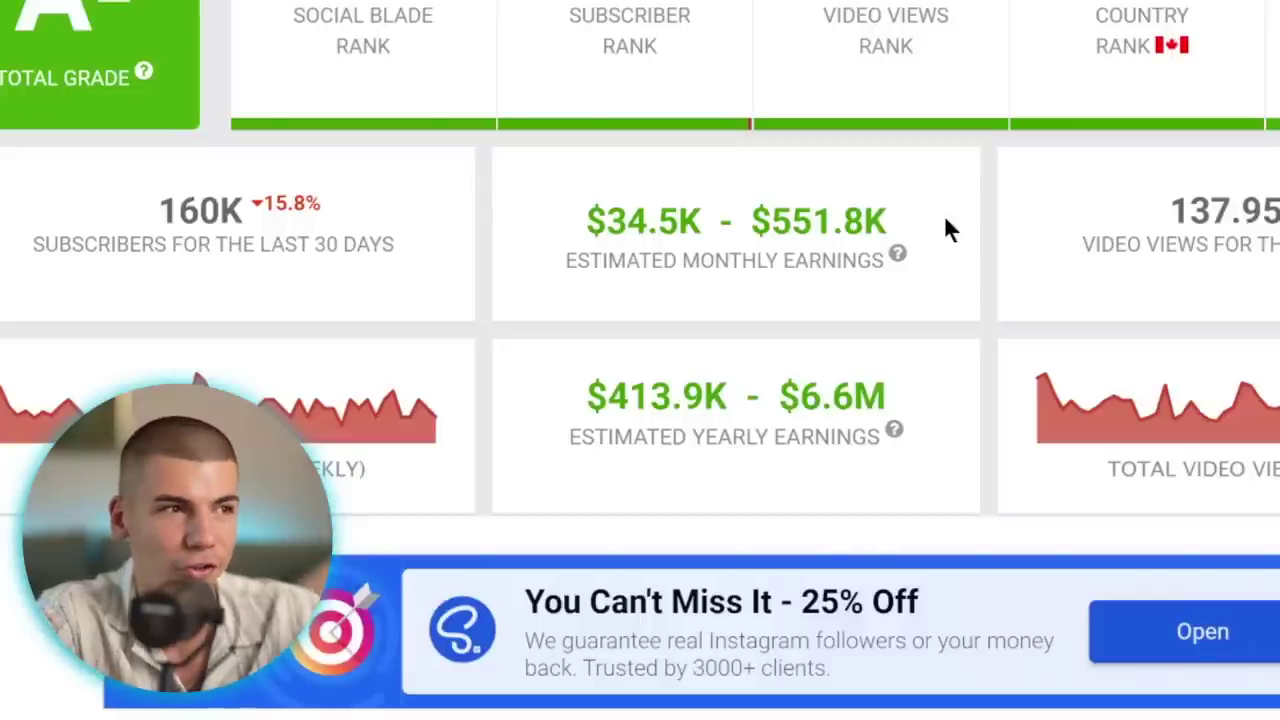
left_click_drag(944, 215, 745, 217)
left_click(745, 217)
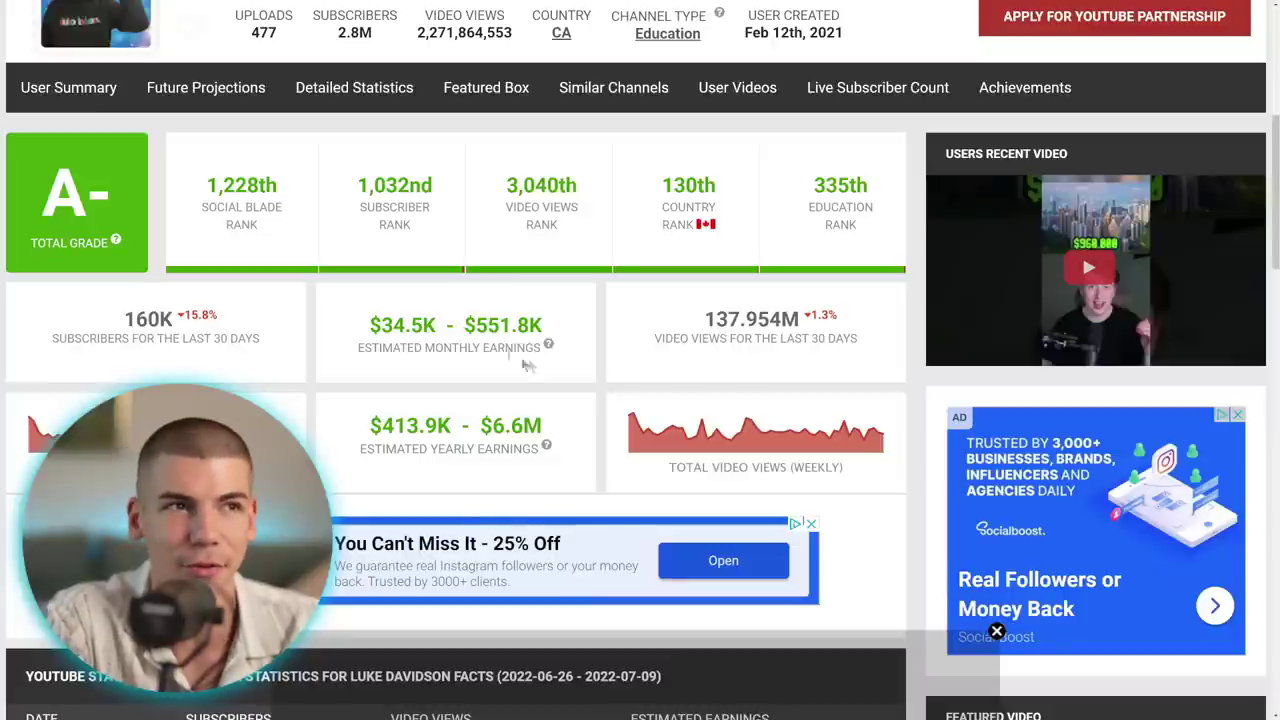
scroll(542, 361, "up", 1)
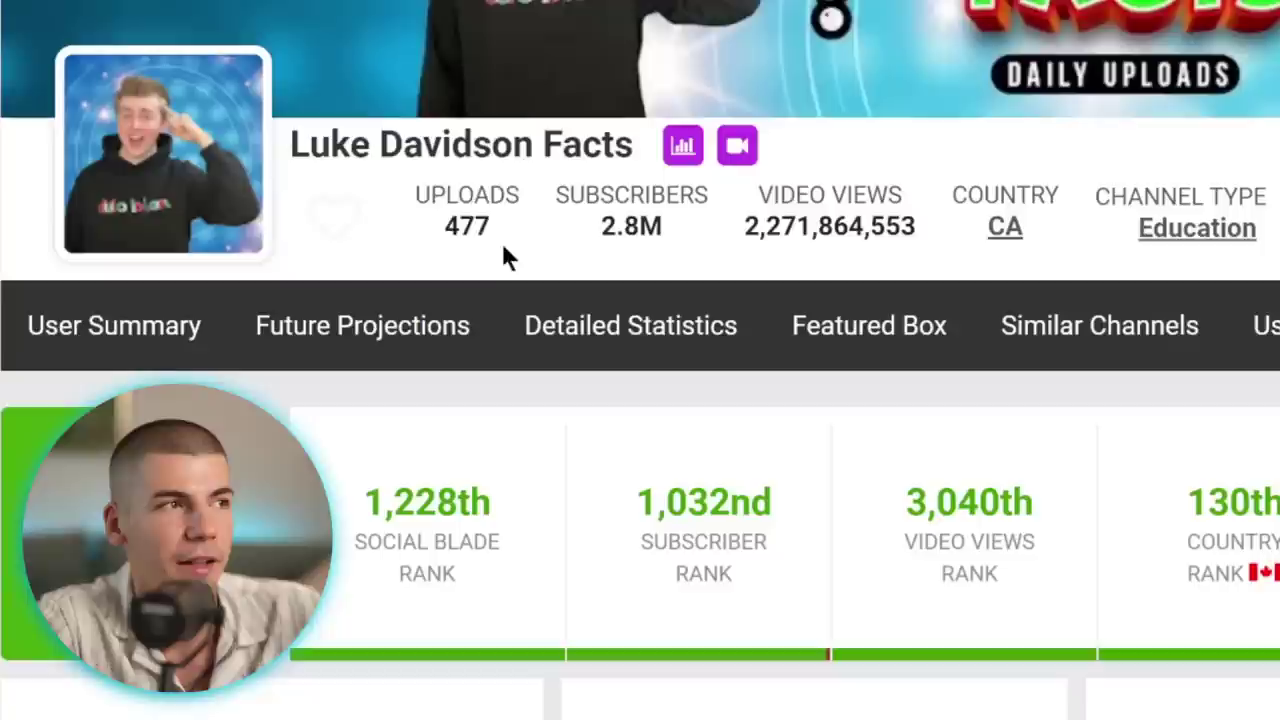
left_click_drag(233, 107, 265, 134)
left_click(264, 136)
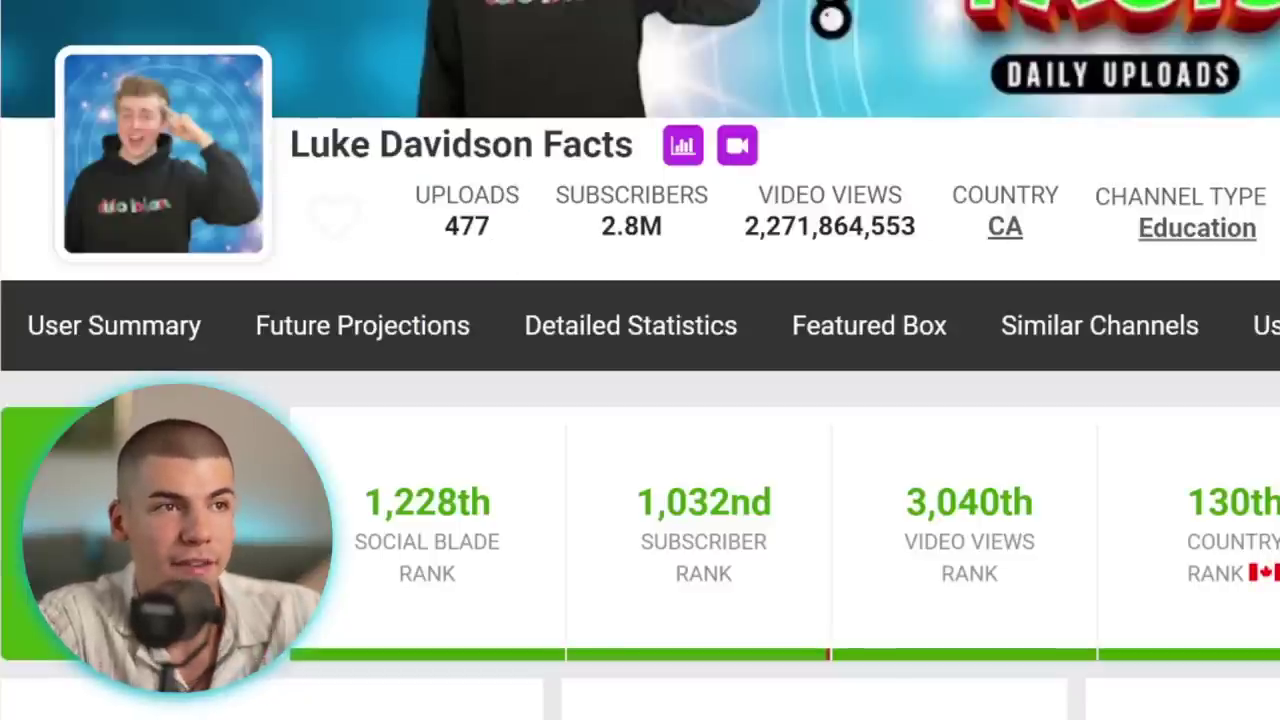
left_click_drag(414, 190, 1258, 236)
left_click(670, 240)
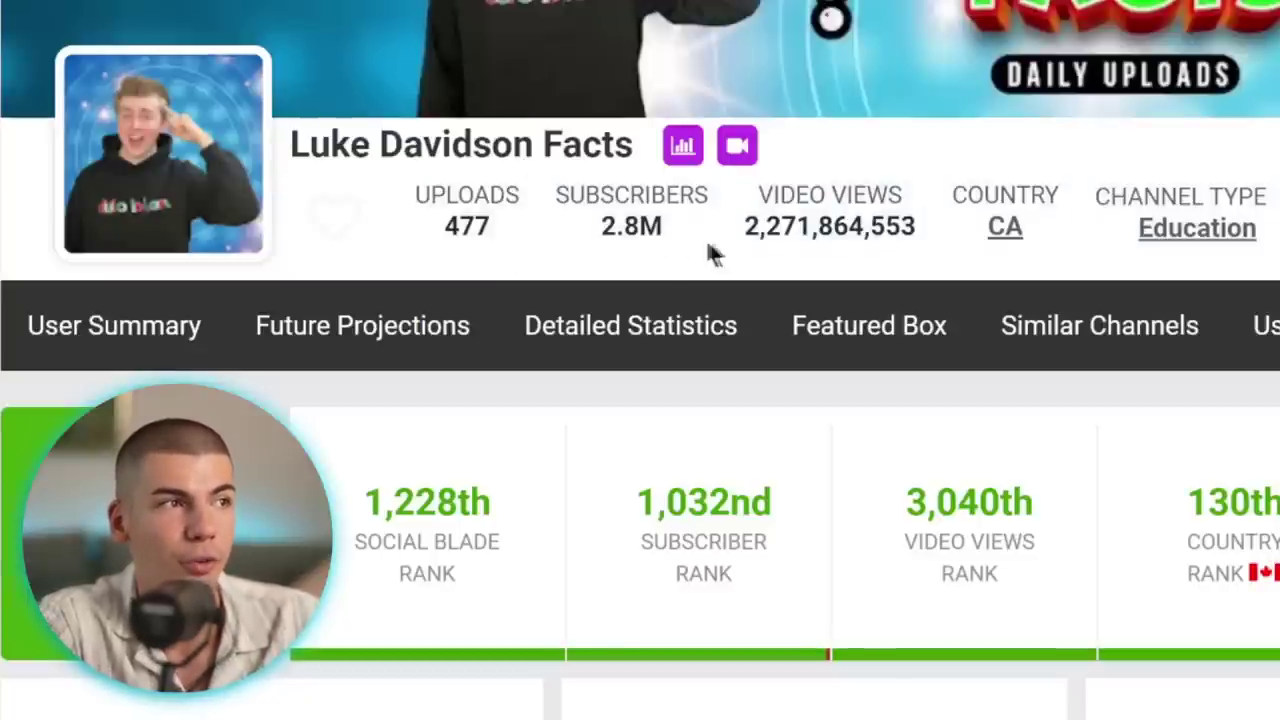
left_click_drag(672, 238, 590, 221)
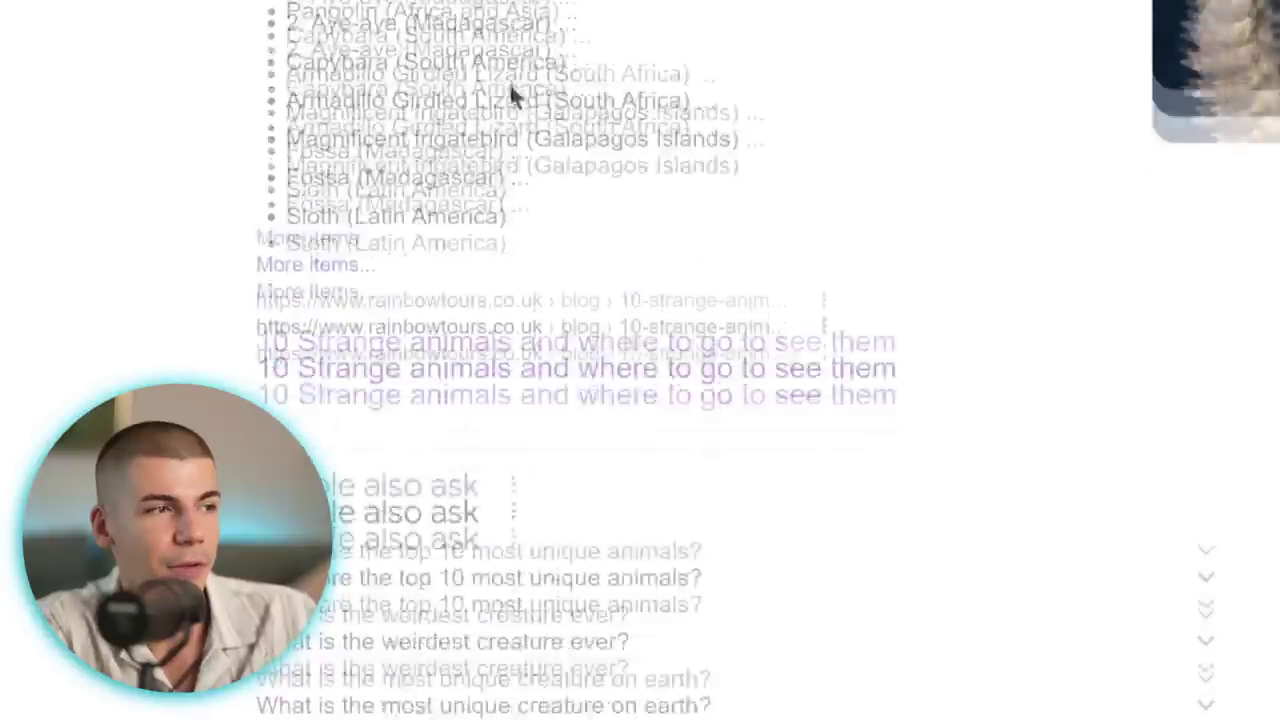
Step: Open the 10 strange animals article and save the pangolin photo to disk
left_click(548, 300)
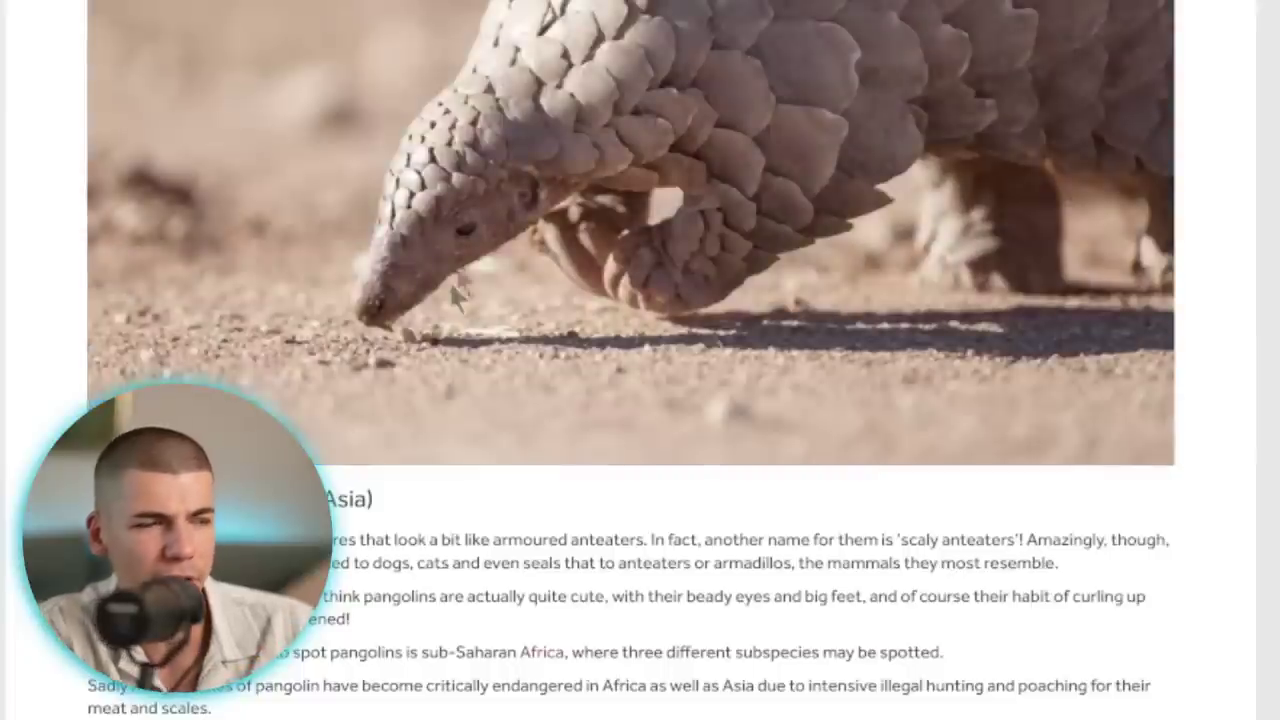
right_click(474, 226)
left_click(553, 227)
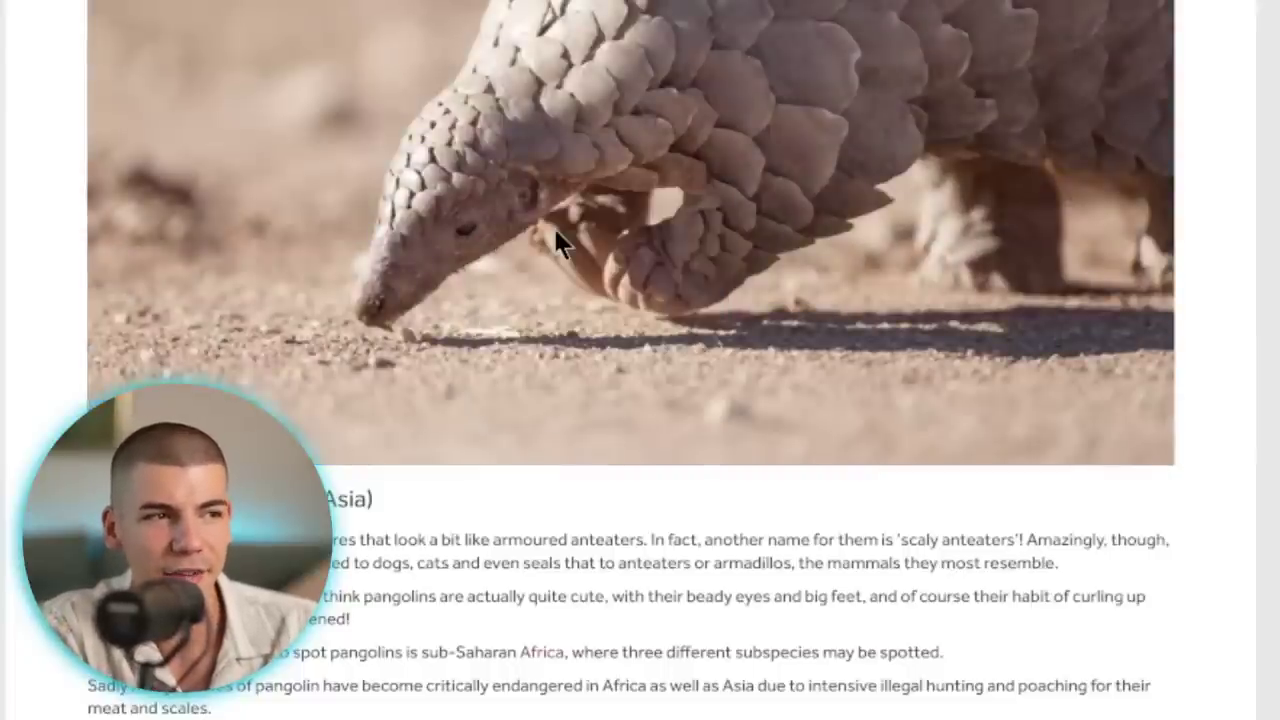
key("Return")
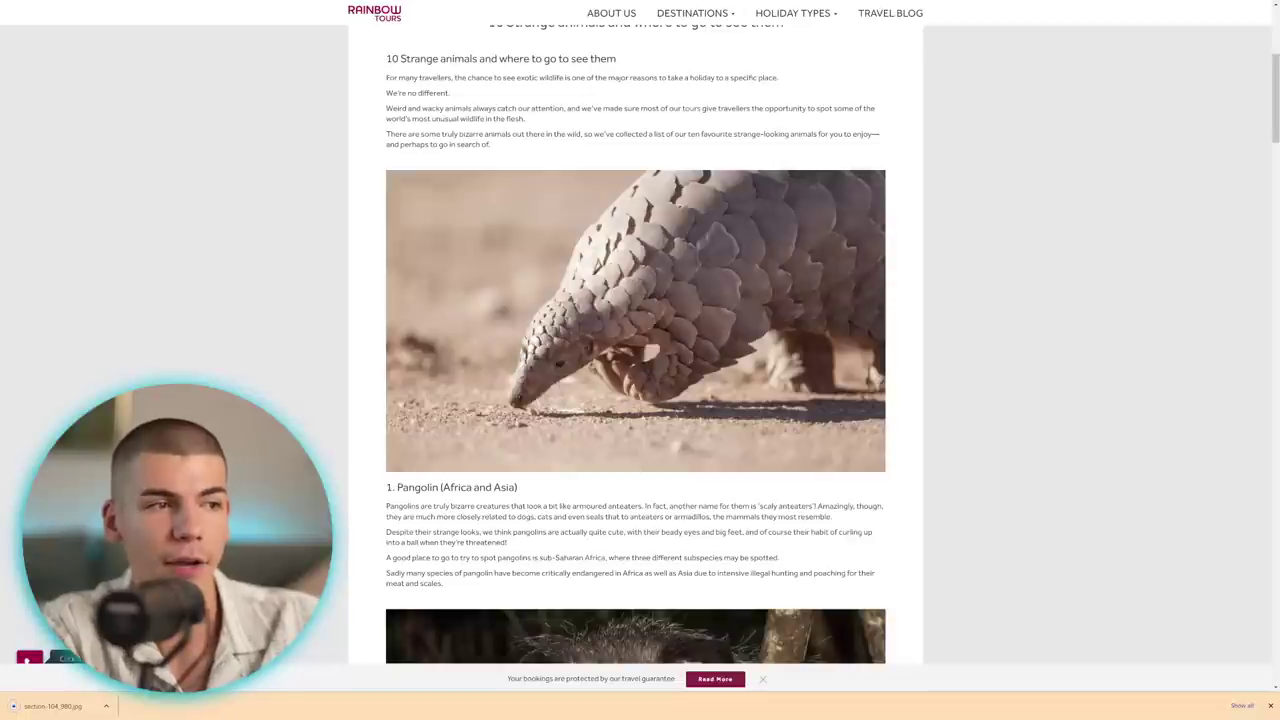
Step: Scroll through the article, zooming in on the frigatebird and fossa sections
scroll(641, 381, "down", 10)
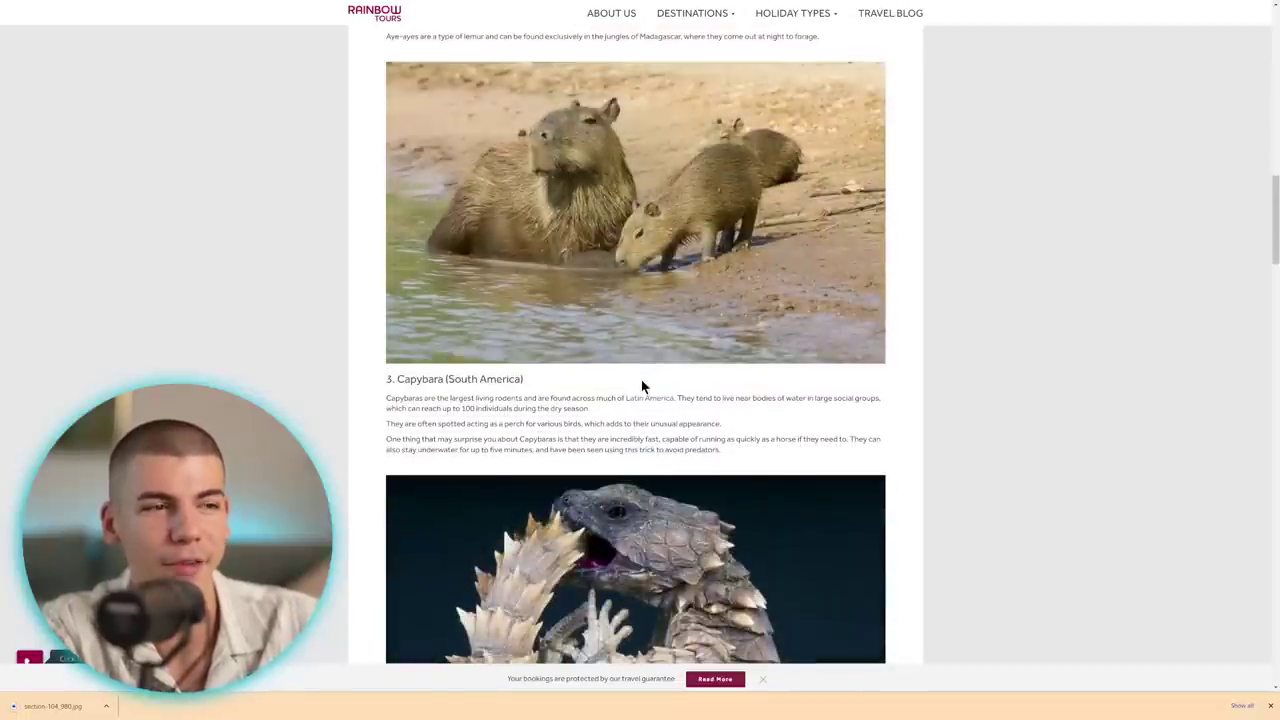
scroll(641, 387, "down", 5)
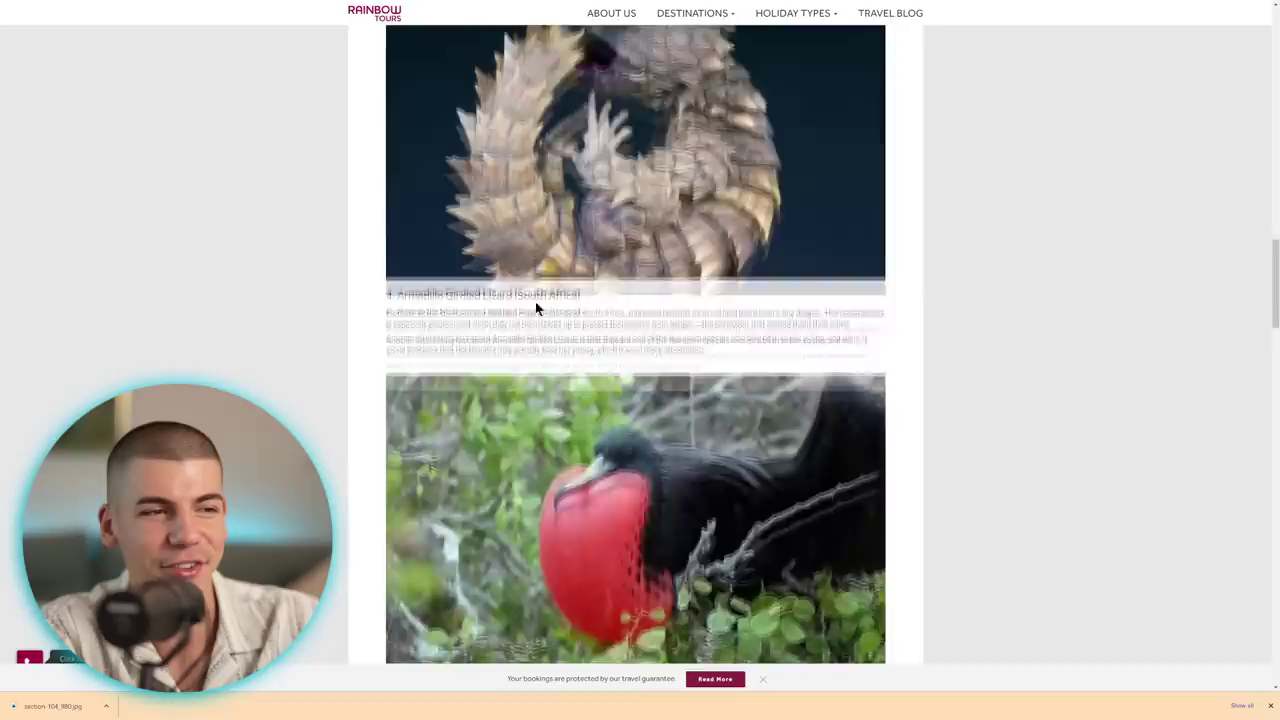
scroll(540, 330, "down", 3)
key("ctrl+plus")
key("ctrl+plus")
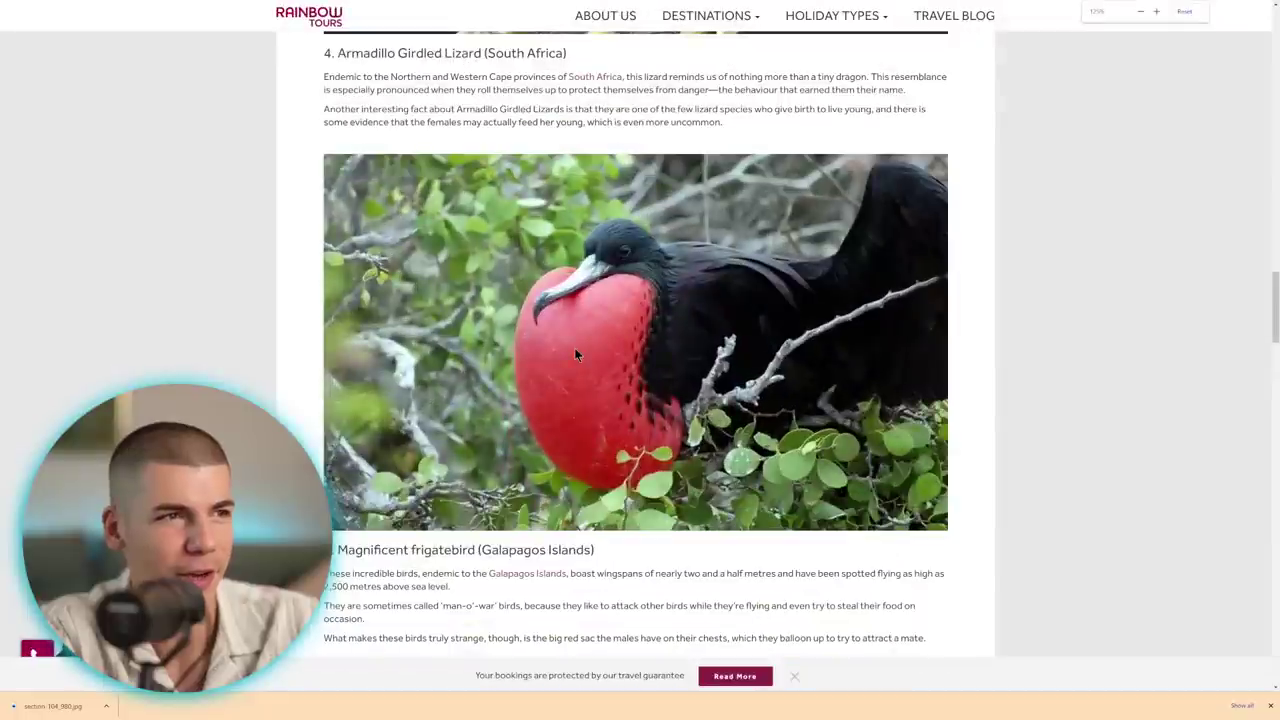
key("ctrl+plus")
key("ctrl+plus")
scroll(608, 374, "down", 2)
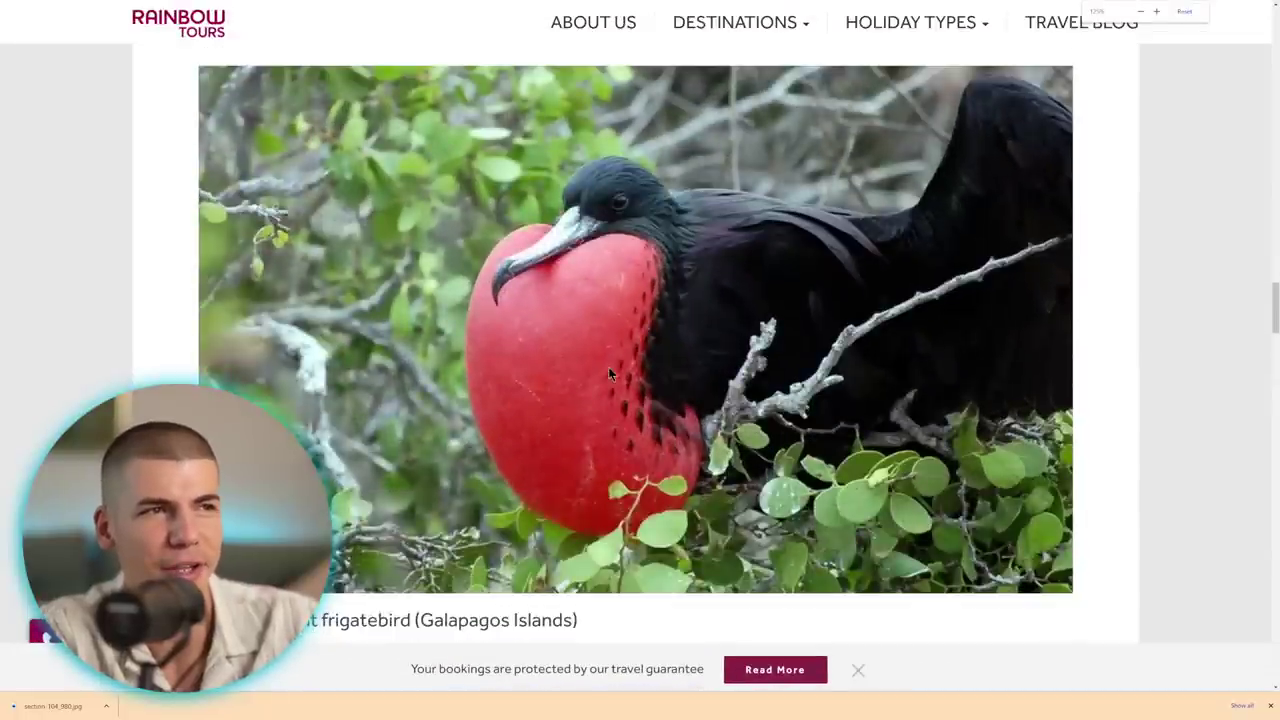
key("ctrl+0")
scroll(608, 366, "down", 2)
key("ctrl+plus")
key("ctrl+plus")
key("ctrl+plus")
scroll(731, 379, "down", 2)
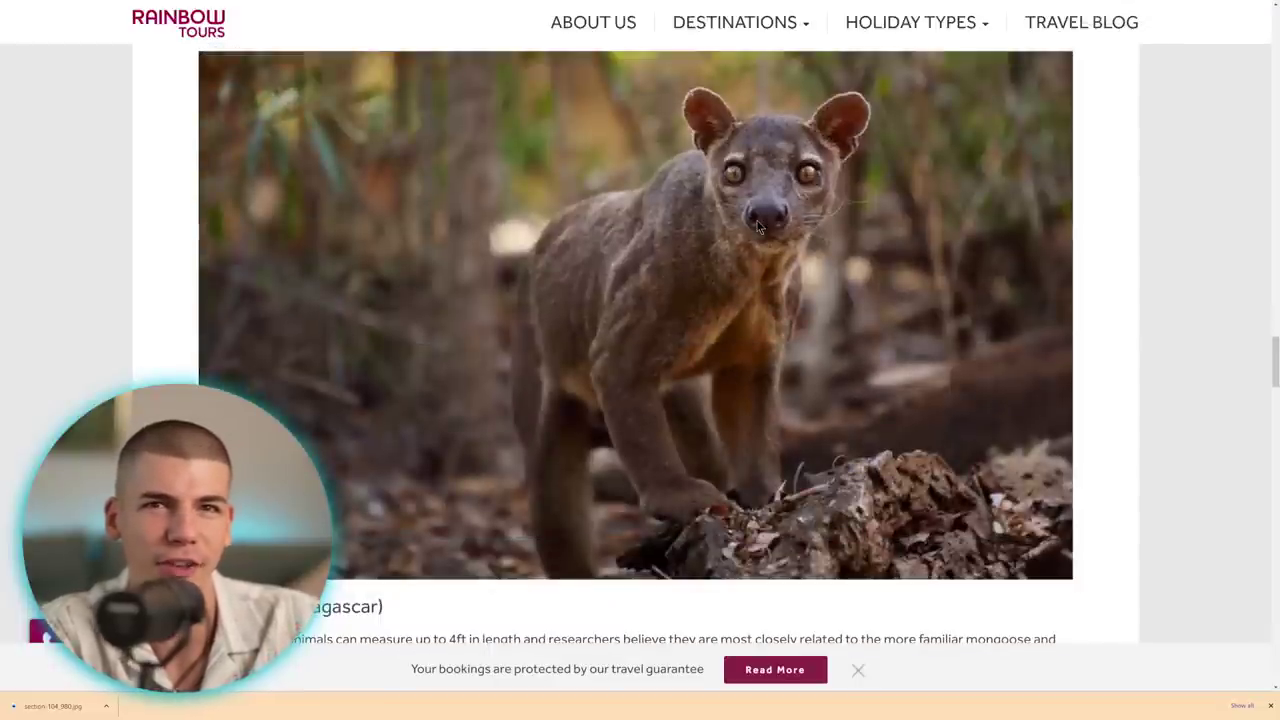
key("ctrl+minus")
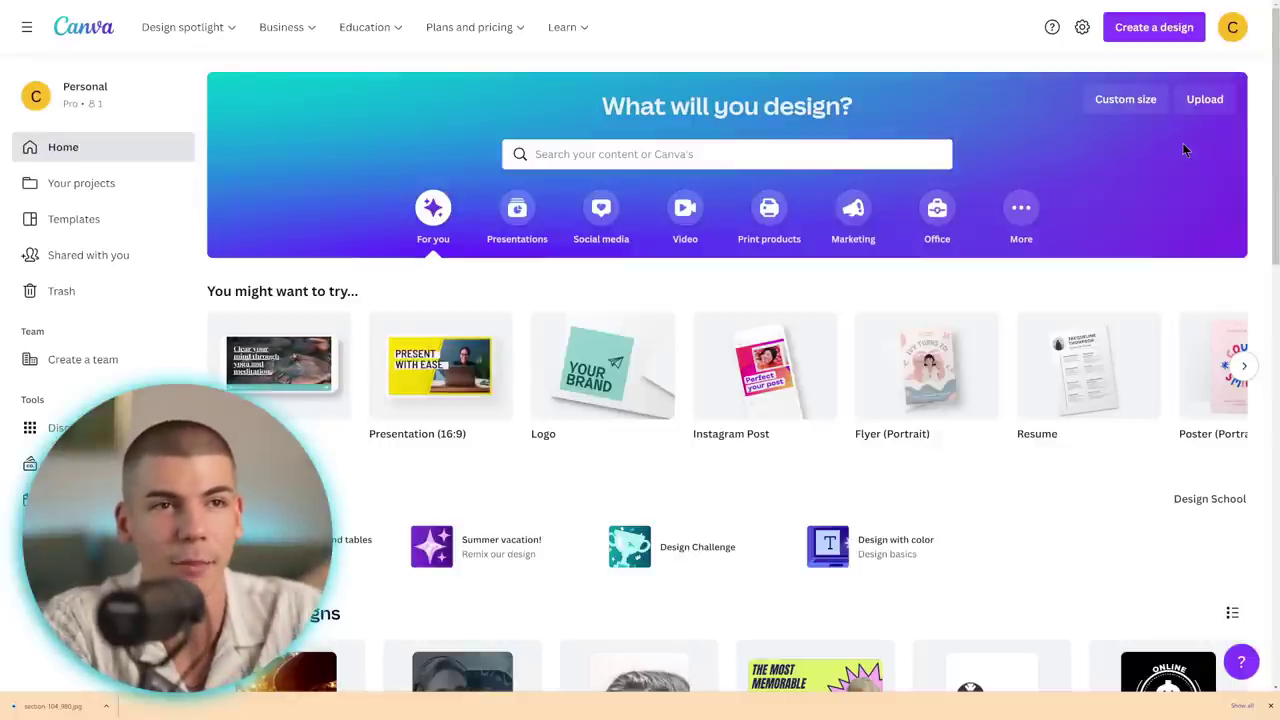
Step: Create a blank 1080 × 1920 px design and upload the downloaded pangolin photo
left_click(1135, 99)
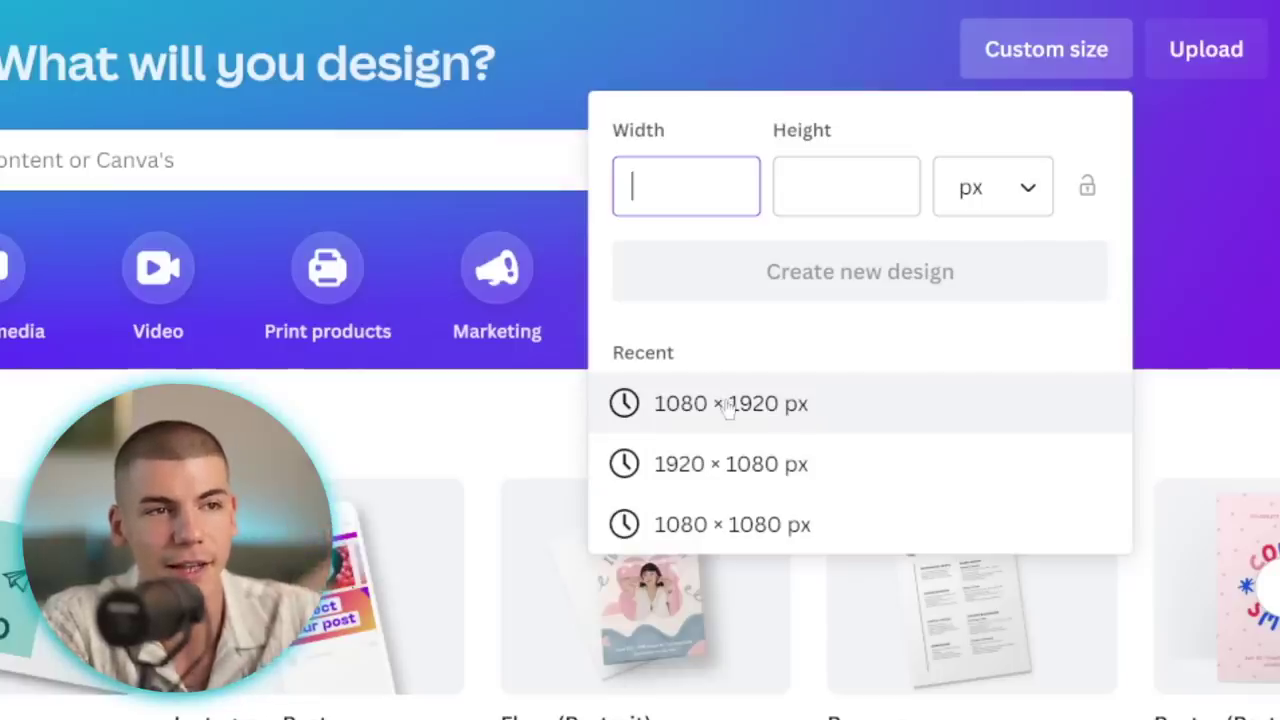
left_click(727, 405)
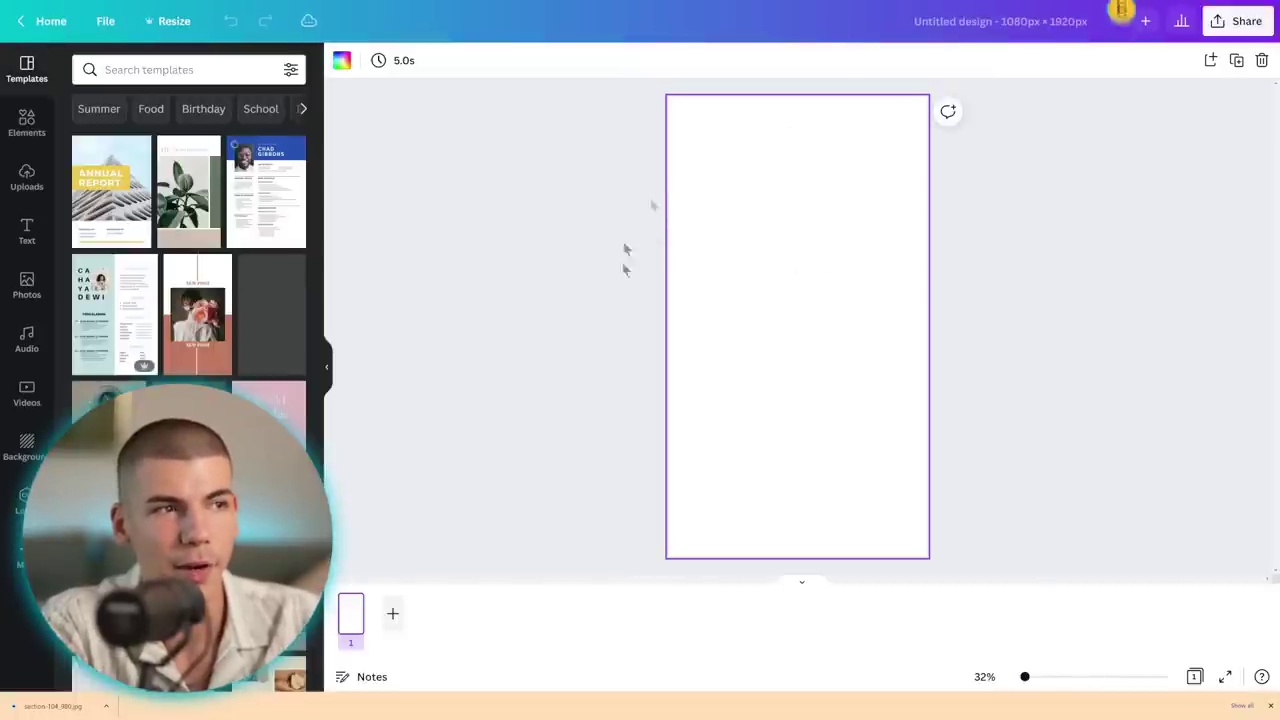
left_click(27, 178)
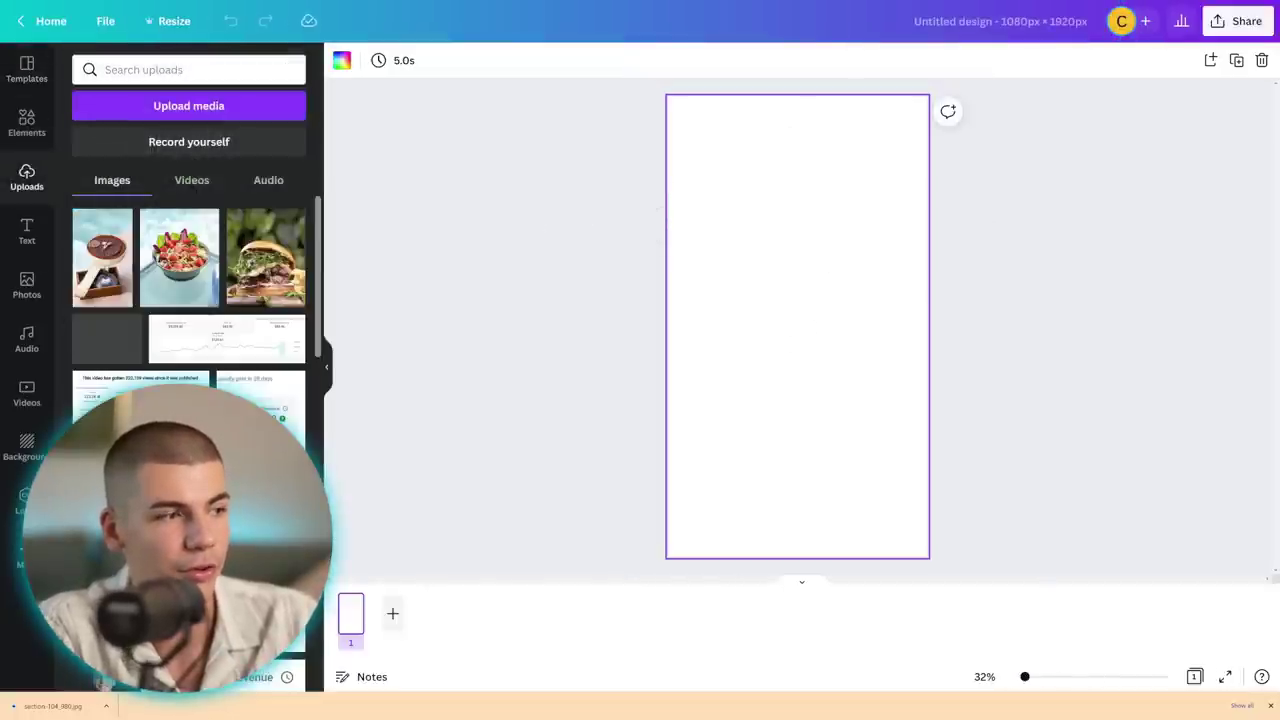
left_click_drag(43, 716, 190, 330)
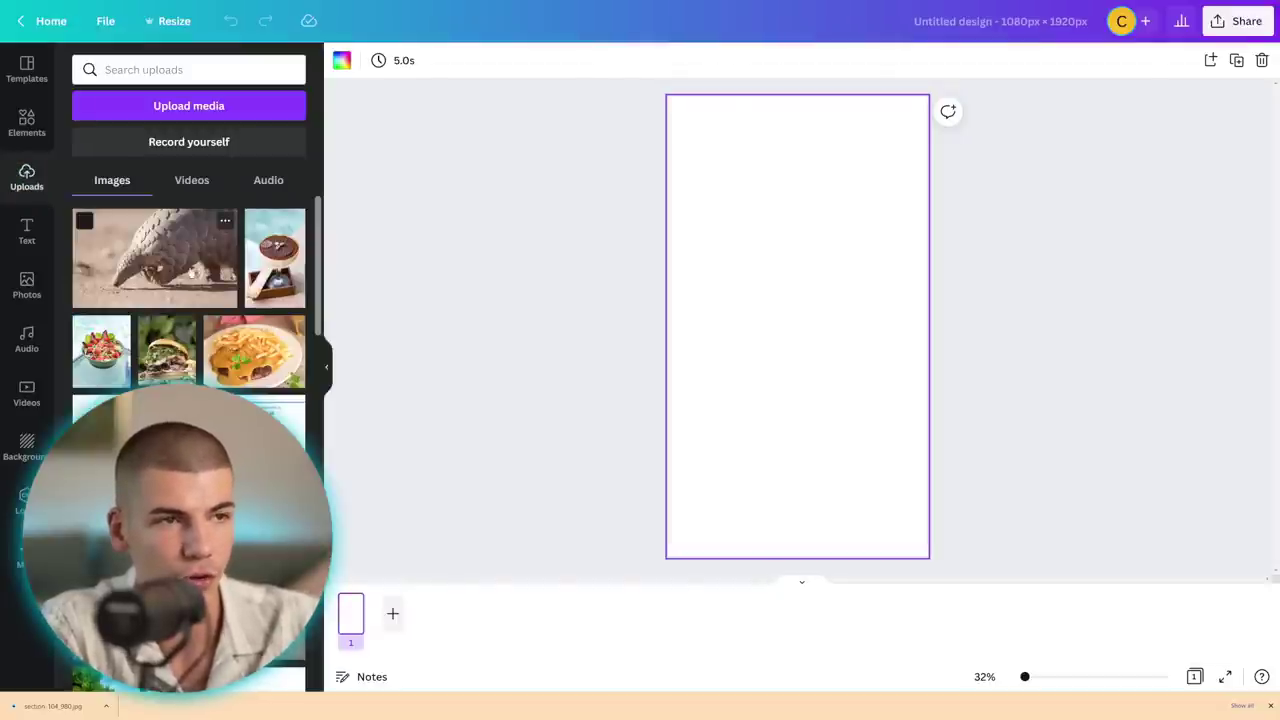
Step: Place the pangolin photo and add the sunset video, stretched to cover the whole page
left_click(155, 258)
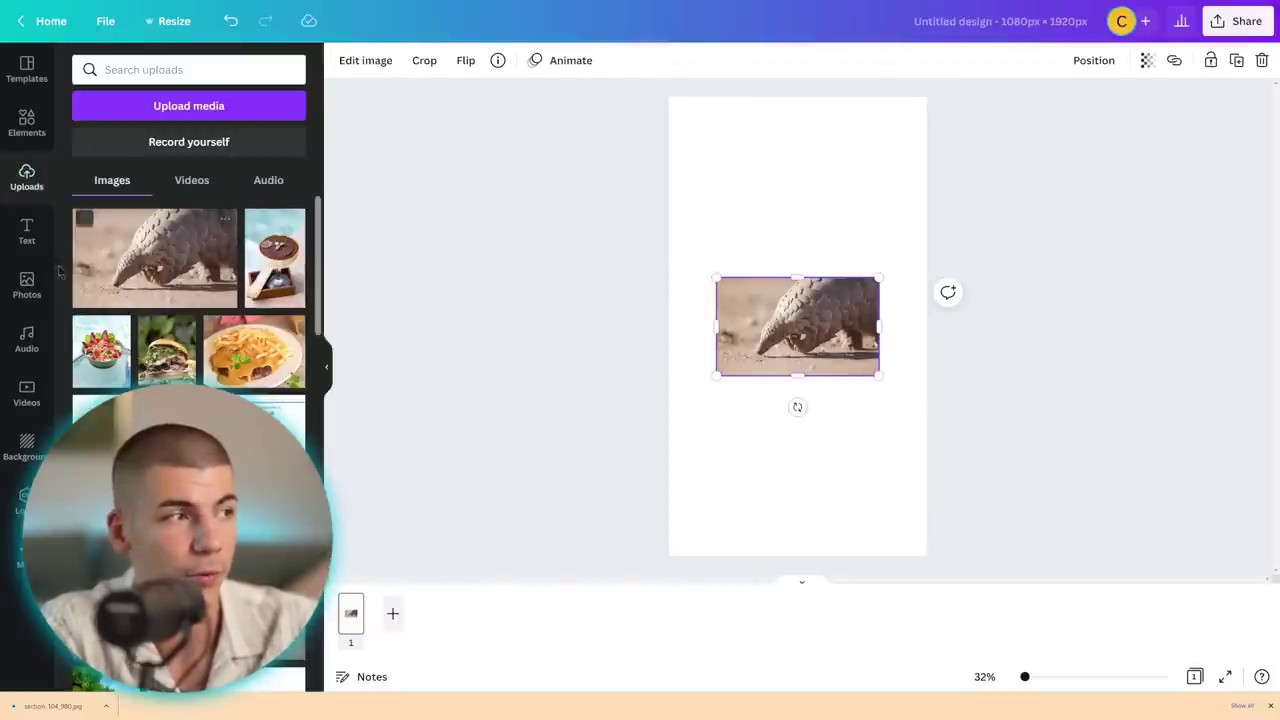
left_click(27, 394)
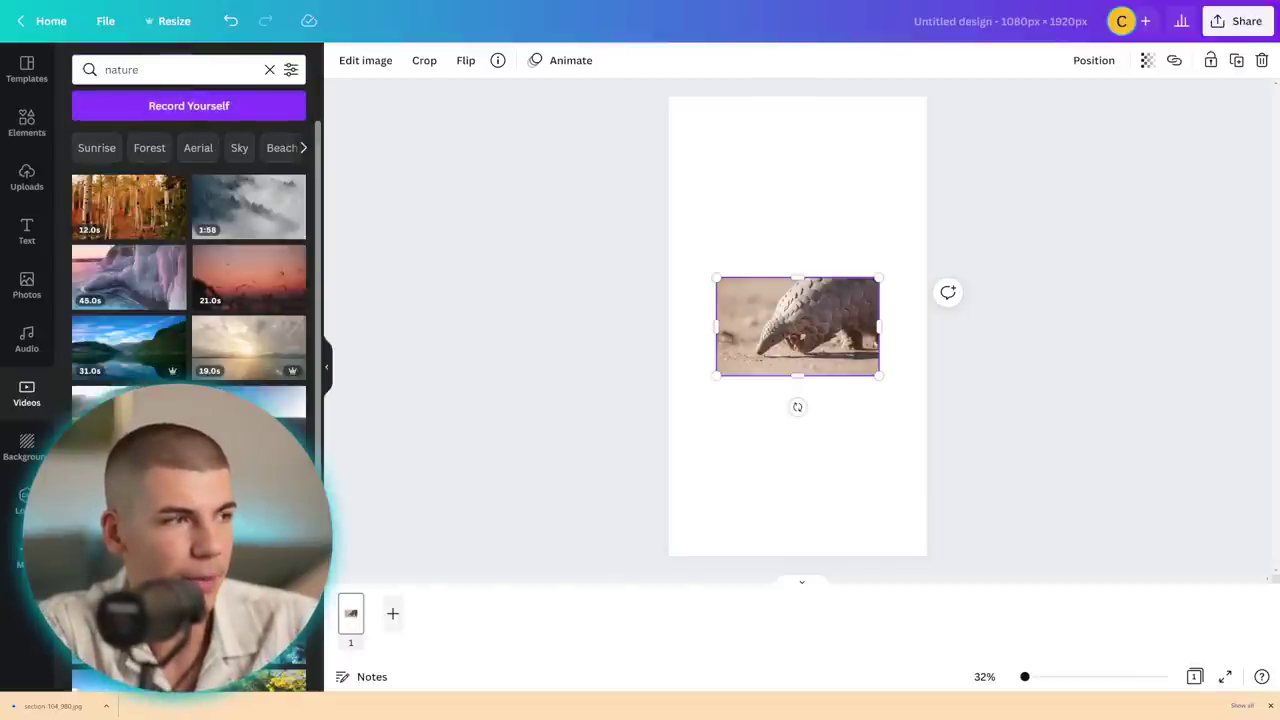
left_click(248, 277)
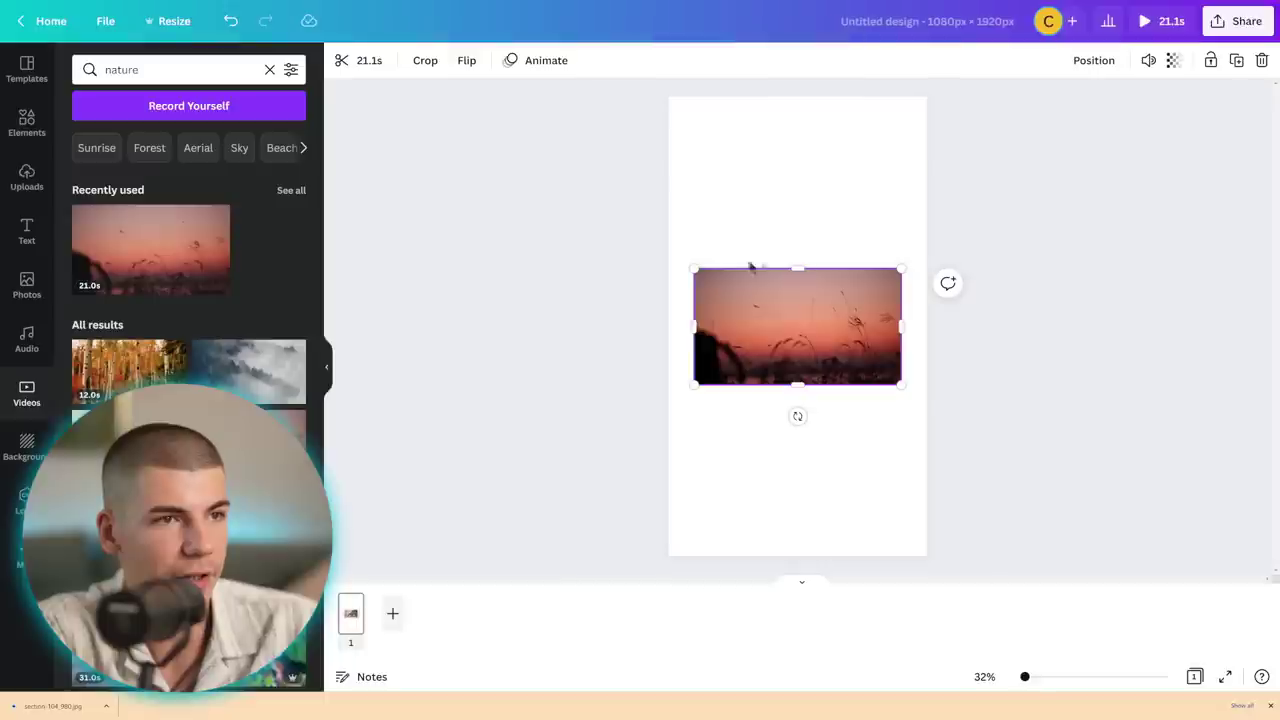
left_click_drag(694, 266, 375, 126)
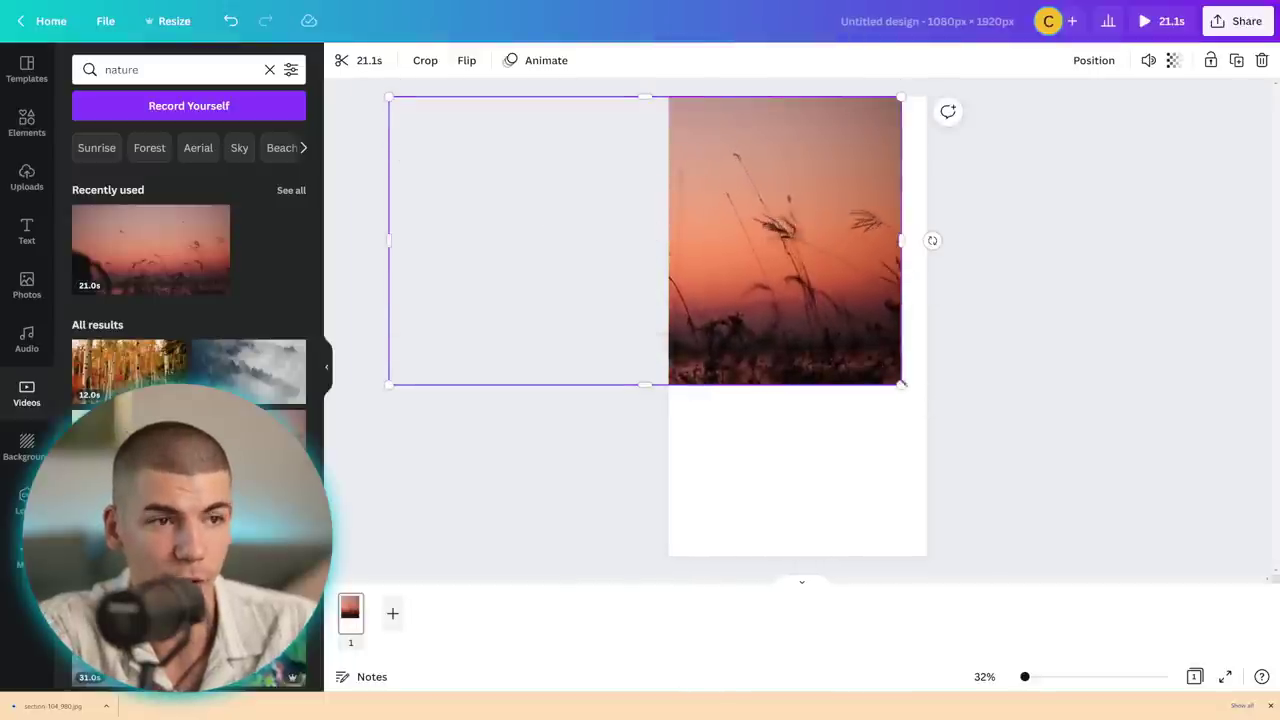
left_click_drag(903, 386, 1191, 590)
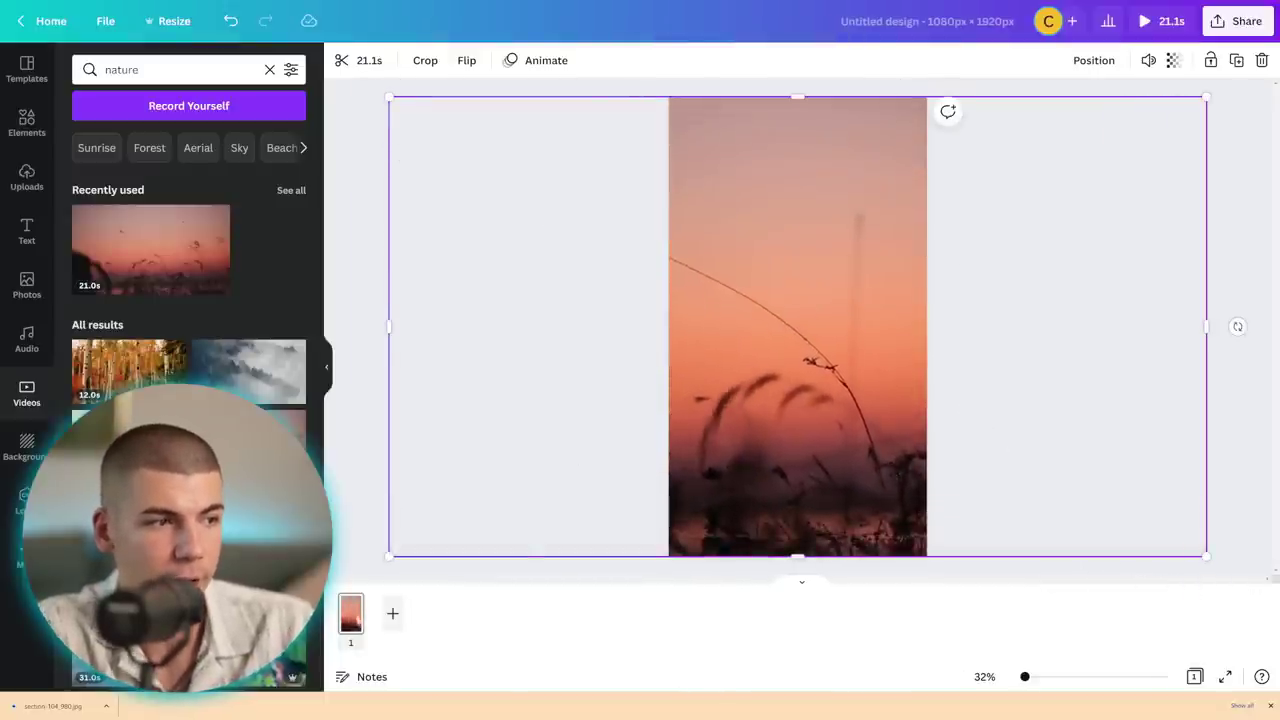
Step: Send the sunset video behind the pangolin photo and widen the photo across the page
left_click(1097, 60)
left_click(1030, 103)
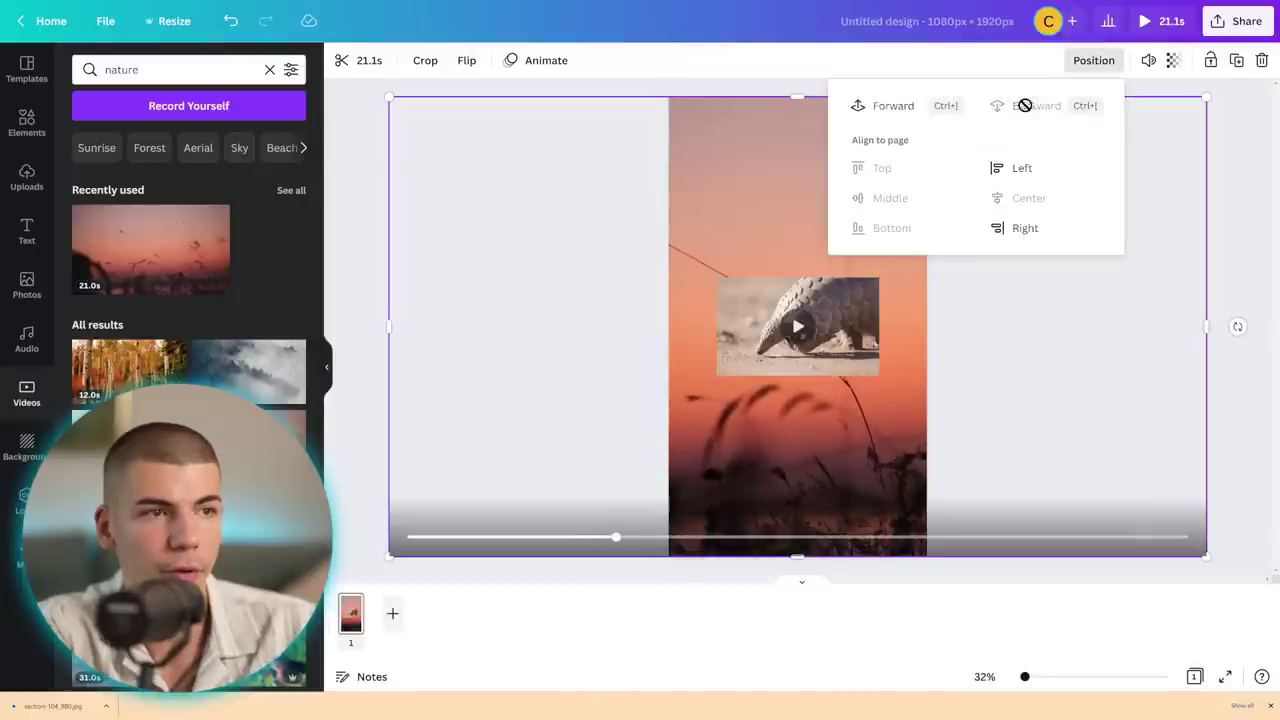
key("Escape")
left_click(850, 318)
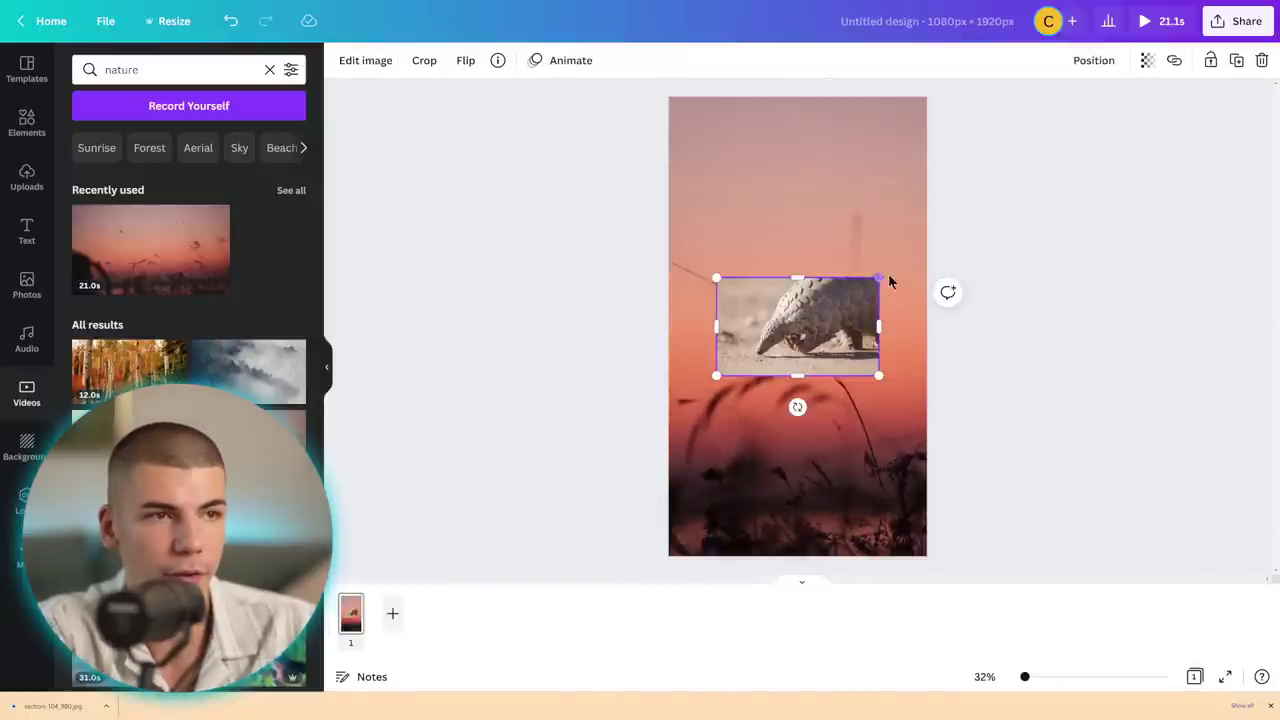
left_click_drag(878, 277, 929, 249)
left_click_drag(703, 380, 668, 405)
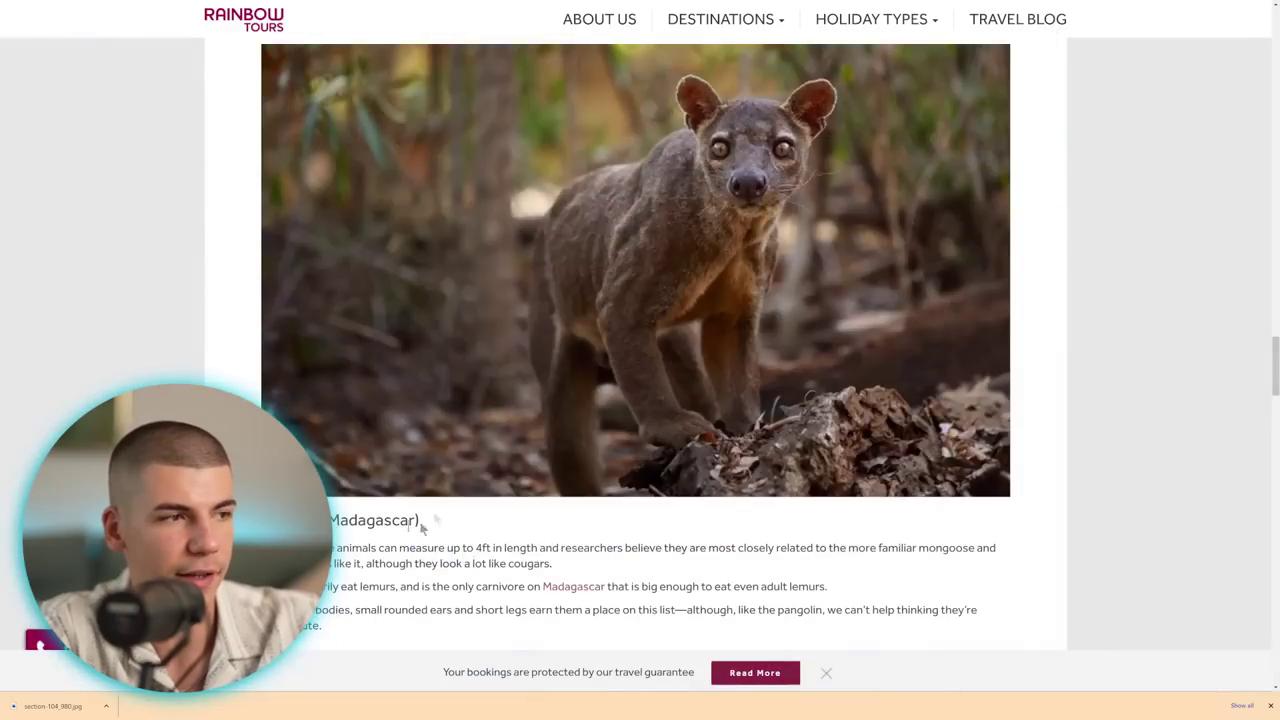
Step: Copy the heading '1. Pangolin (Africa and Asia)' from the article
scroll(422, 529, "up", 15)
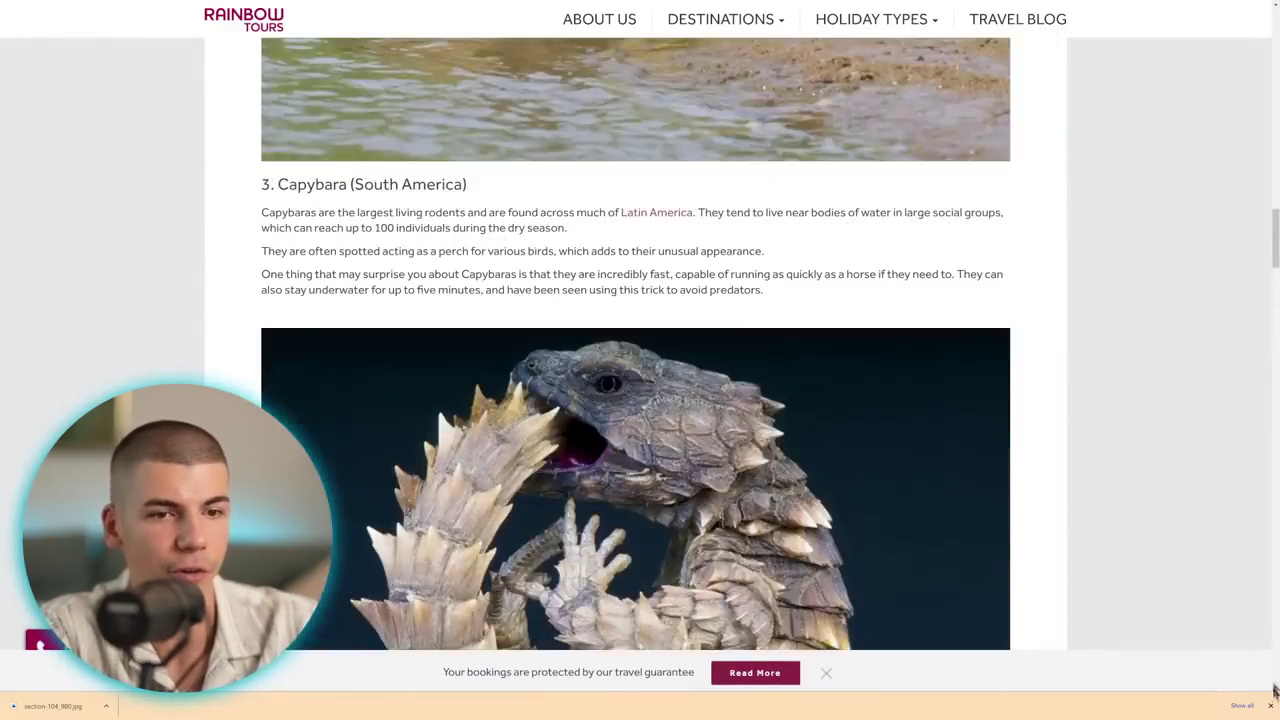
left_click(1270, 705)
scroll(1029, 449, "up", 10)
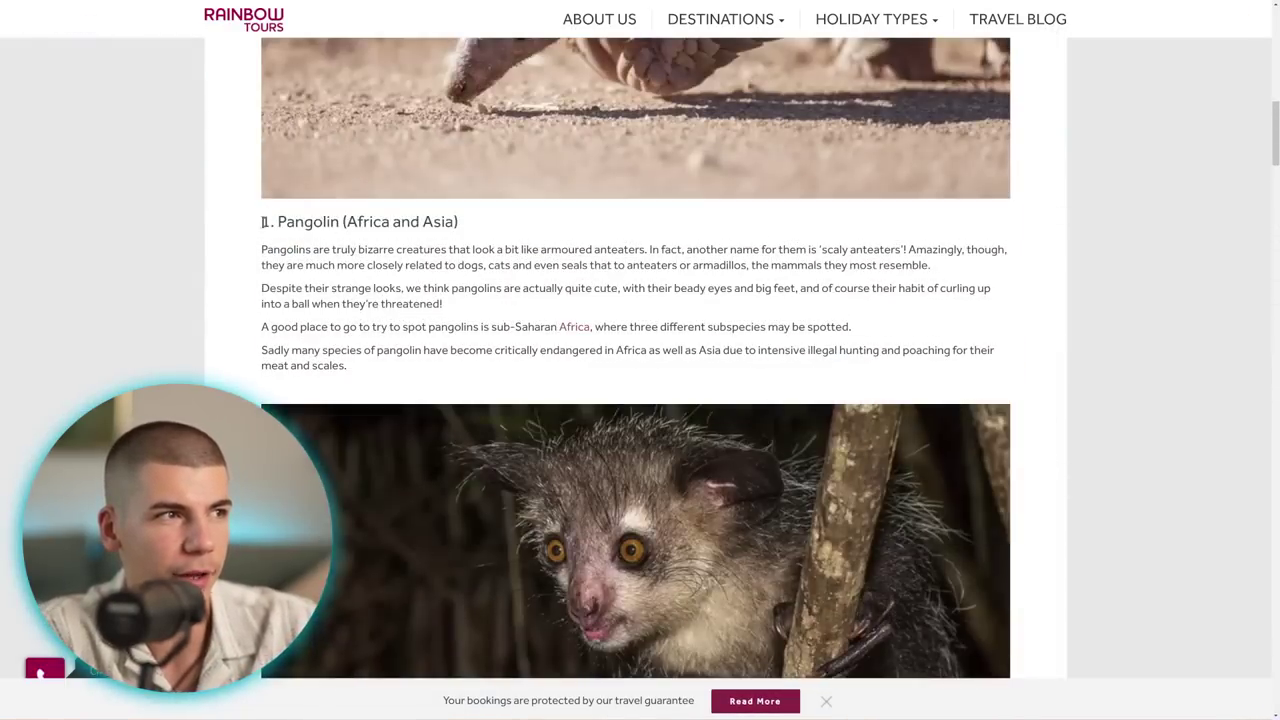
left_click_drag(264, 222, 516, 230)
key("ctrl+c")
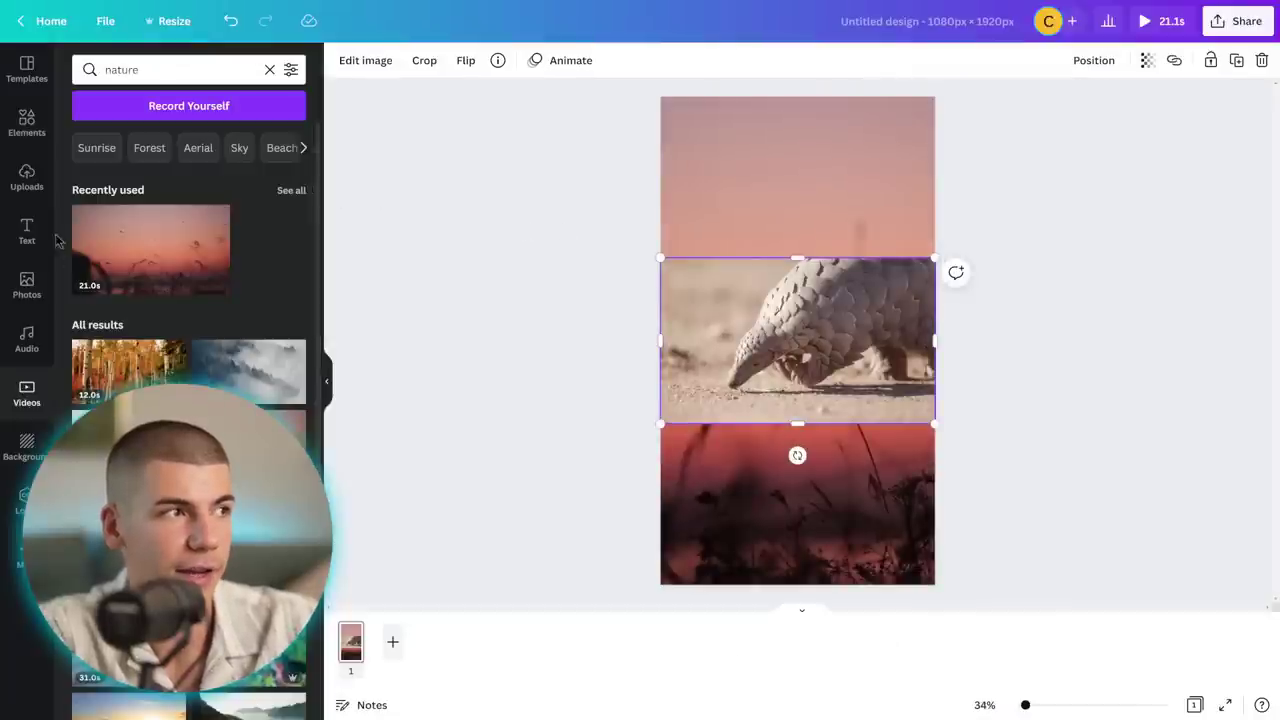
Step: Add a heading with the pasted pangolin title, set in Montserrat Extra-Bold
left_click(27, 230)
left_click(160, 139)
key("ctrl+v")
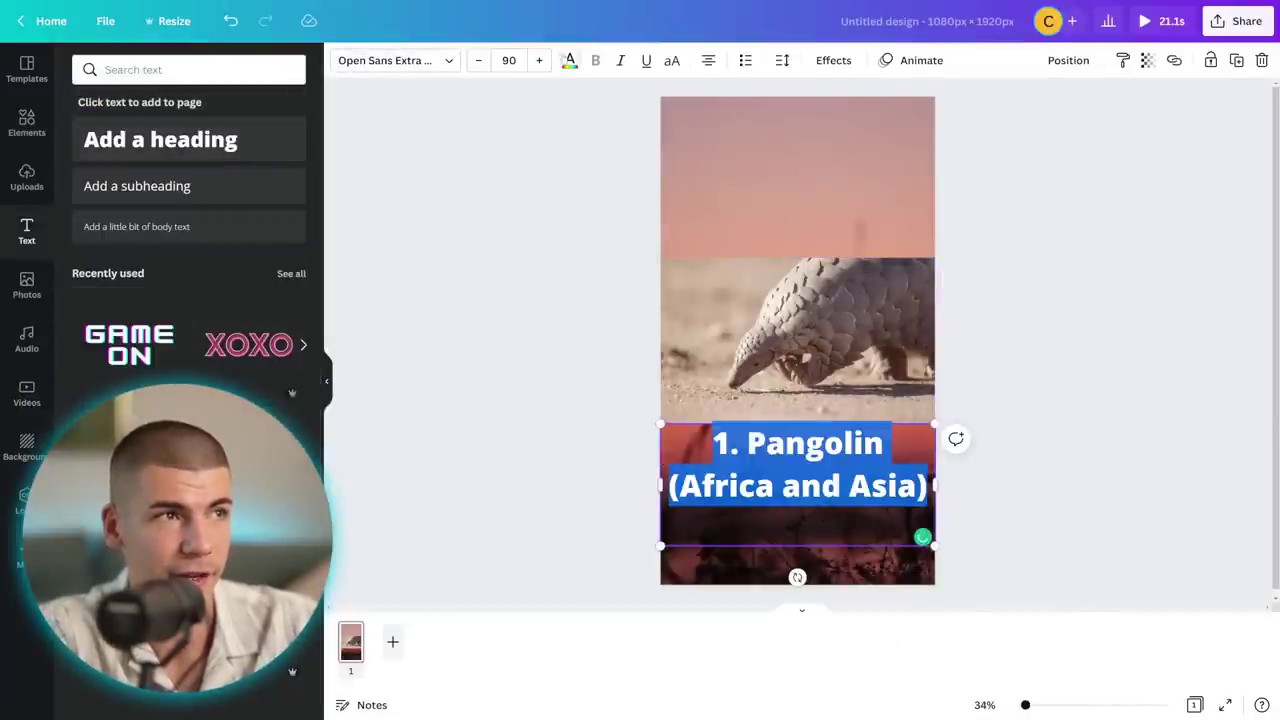
left_click(570, 60)
left_click(395, 60)
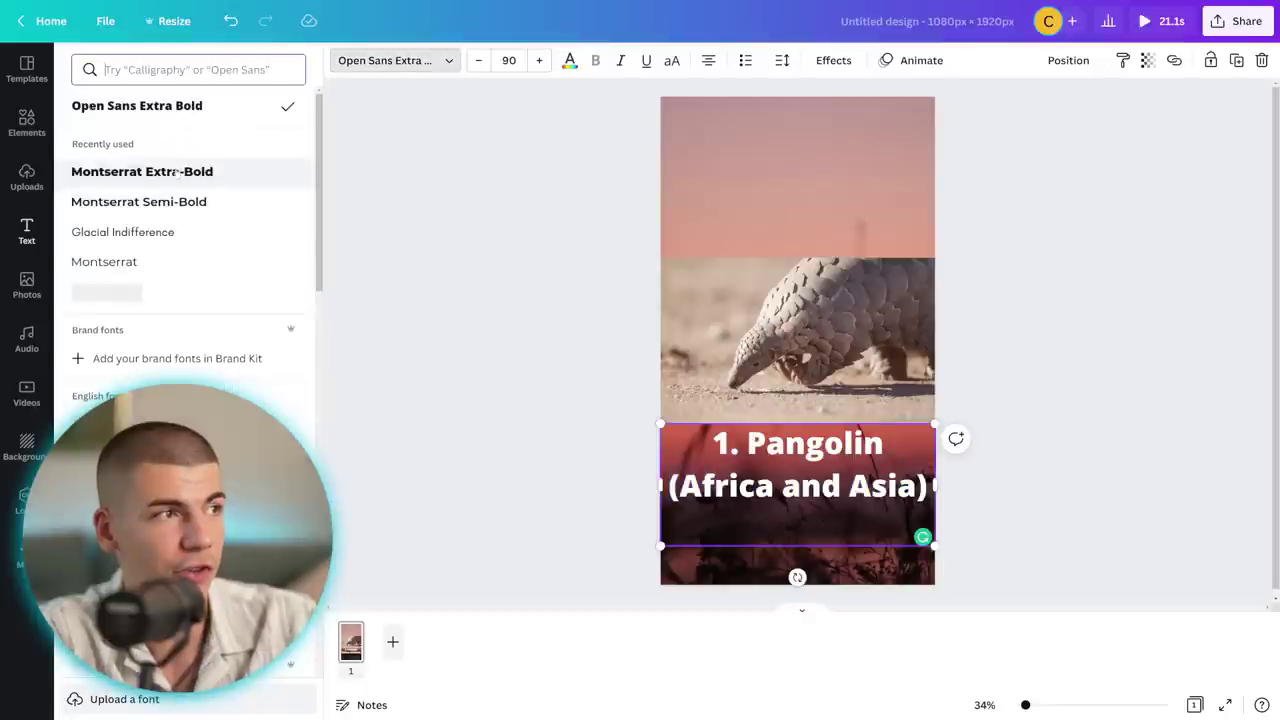
left_click(175, 172)
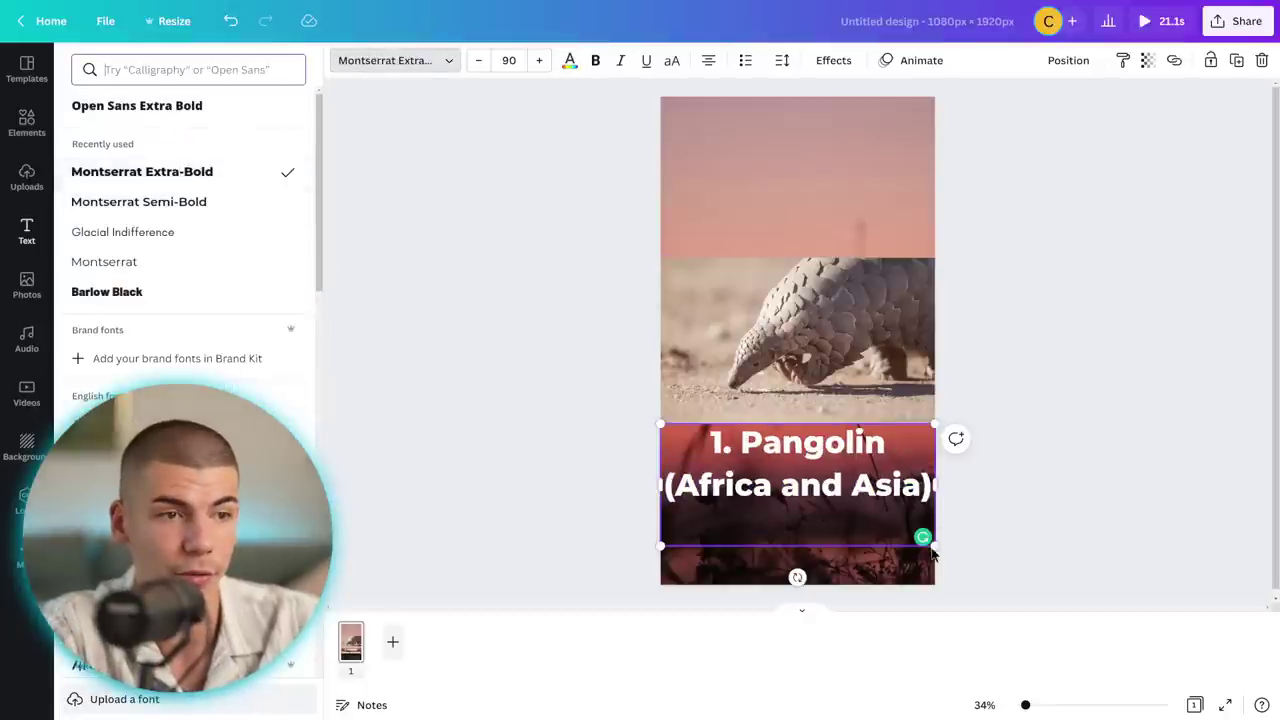
Step: Shrink the pangolin title to size 66.7 and position it over the lower sunset area
left_click(836, 474)
key("Escape")
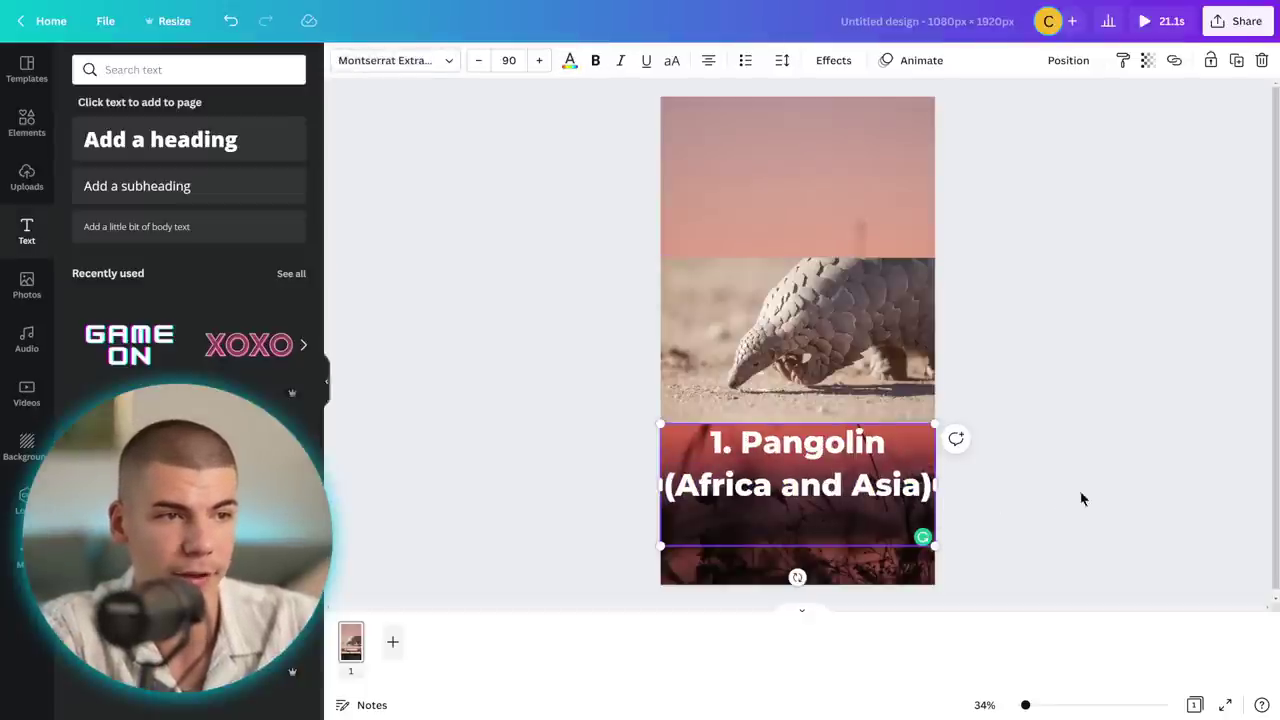
left_click_drag(830, 480, 822, 214)
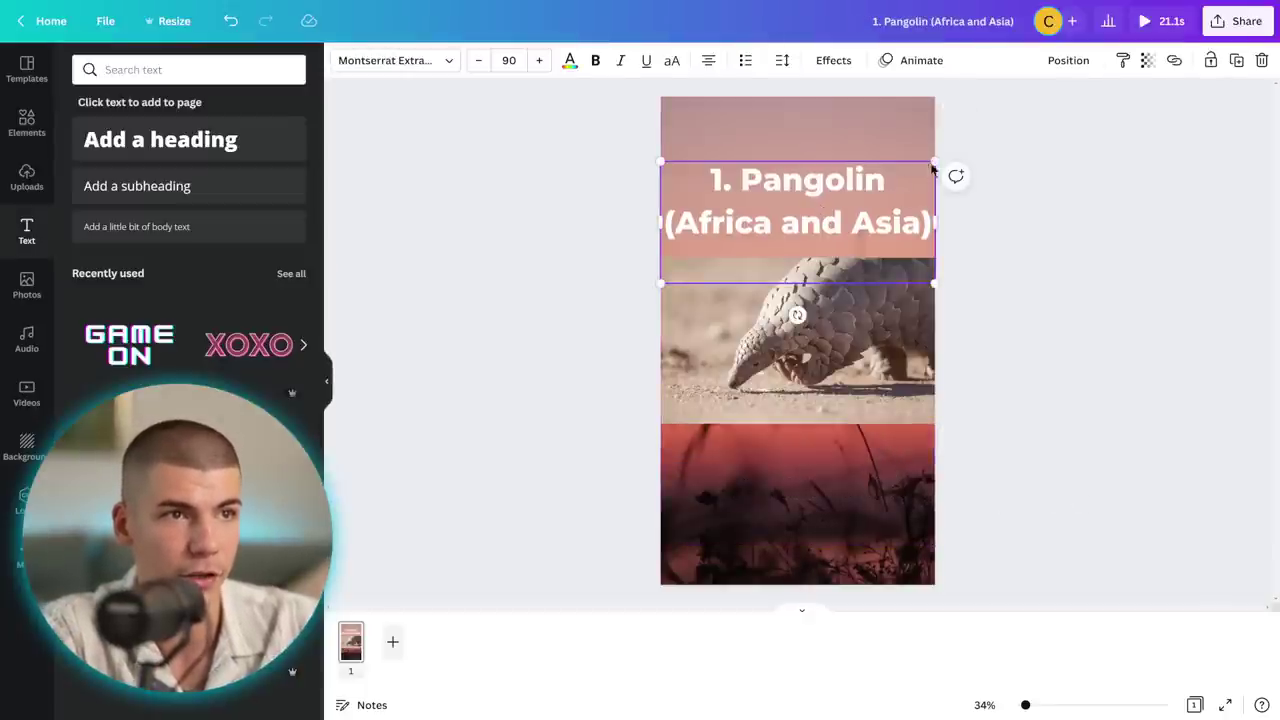
left_click_drag(934, 161, 822, 500)
left_click(991, 163)
Step: Apply the Rise animation to the pangolin title
left_click(905, 60)
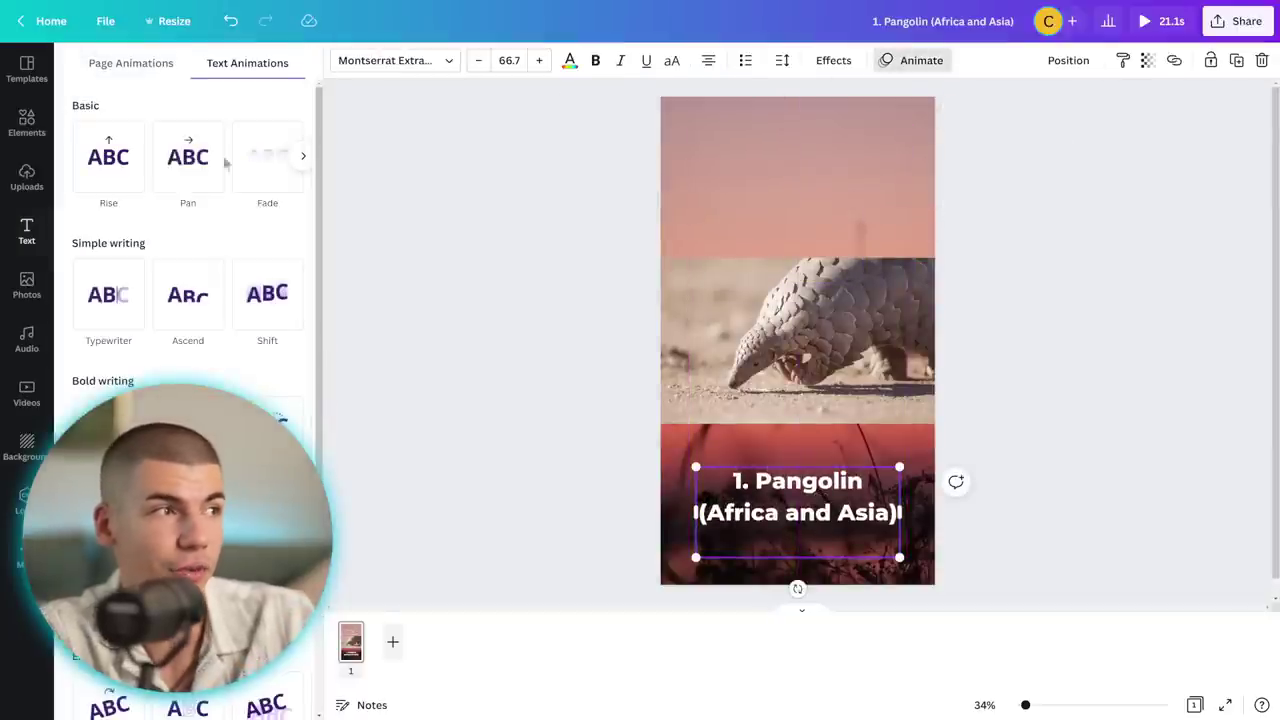
left_click(108, 157)
left_click(1096, 275)
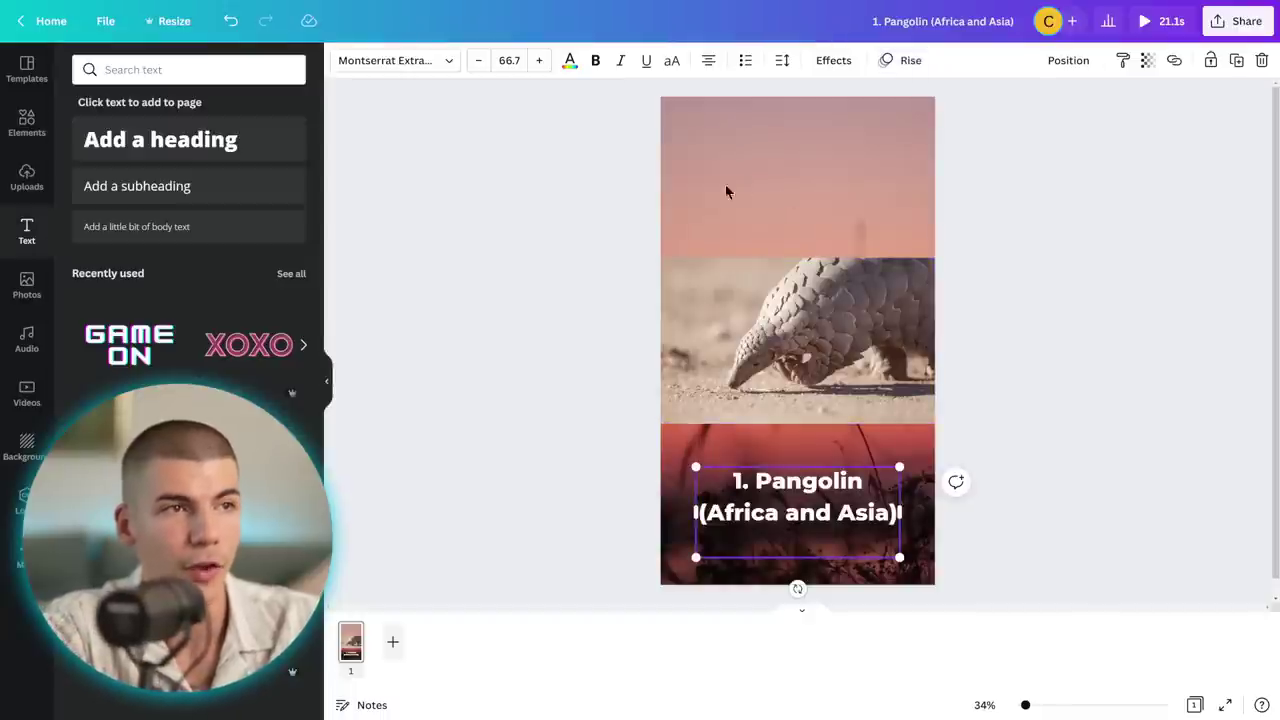
left_click(748, 143)
Step: Trim the sunset background video from 21.1 s to 2.0 s and preview it
left_click(400, 60)
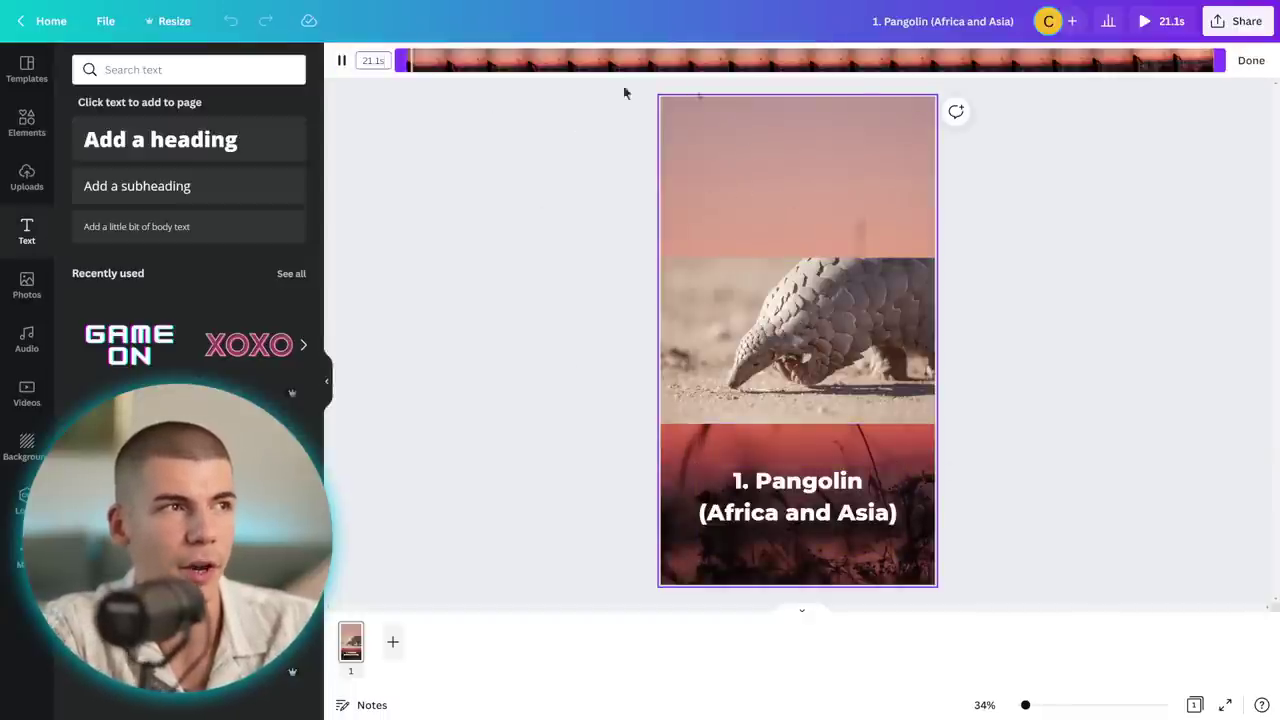
left_click_drag(1219, 60, 490, 64)
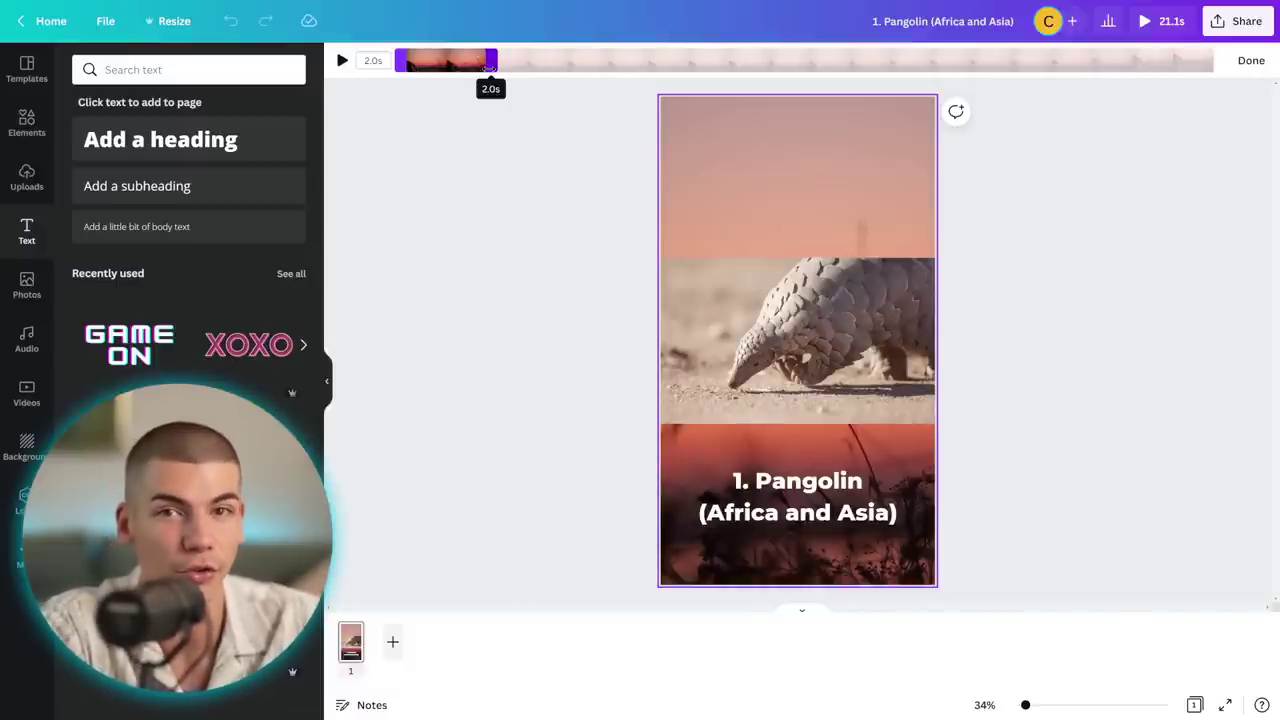
key("space")
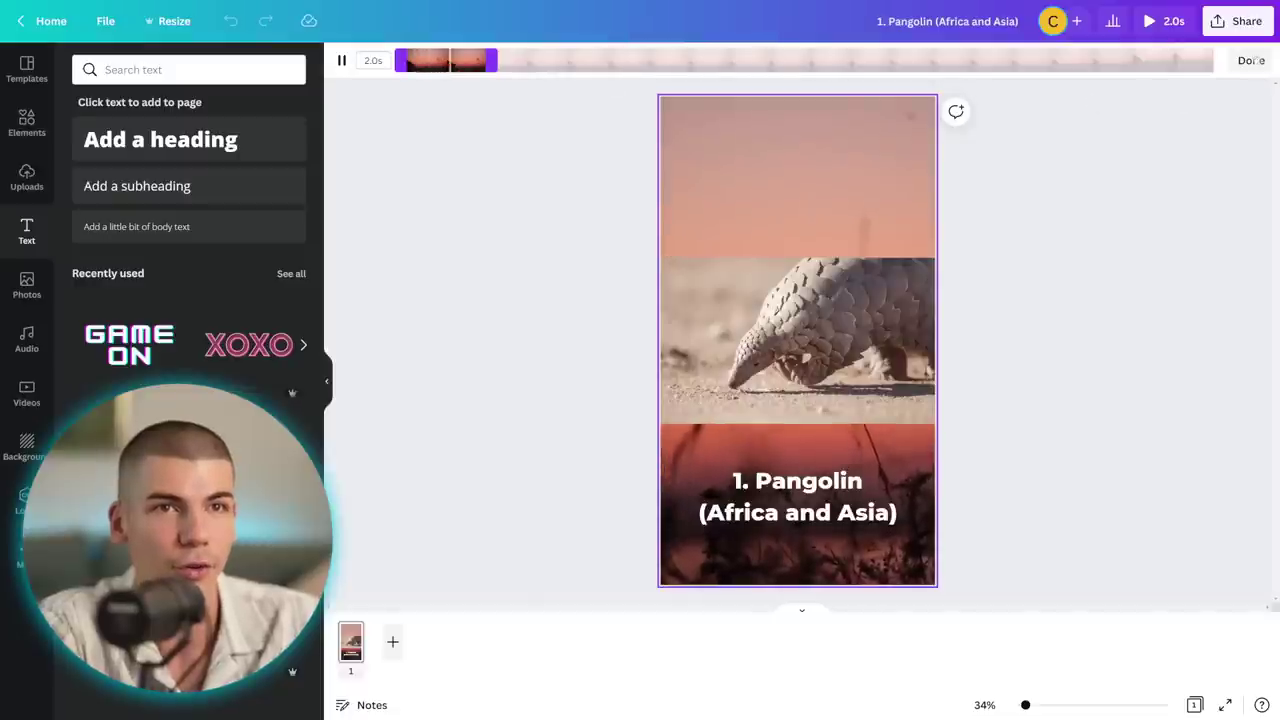
left_click(1252, 61)
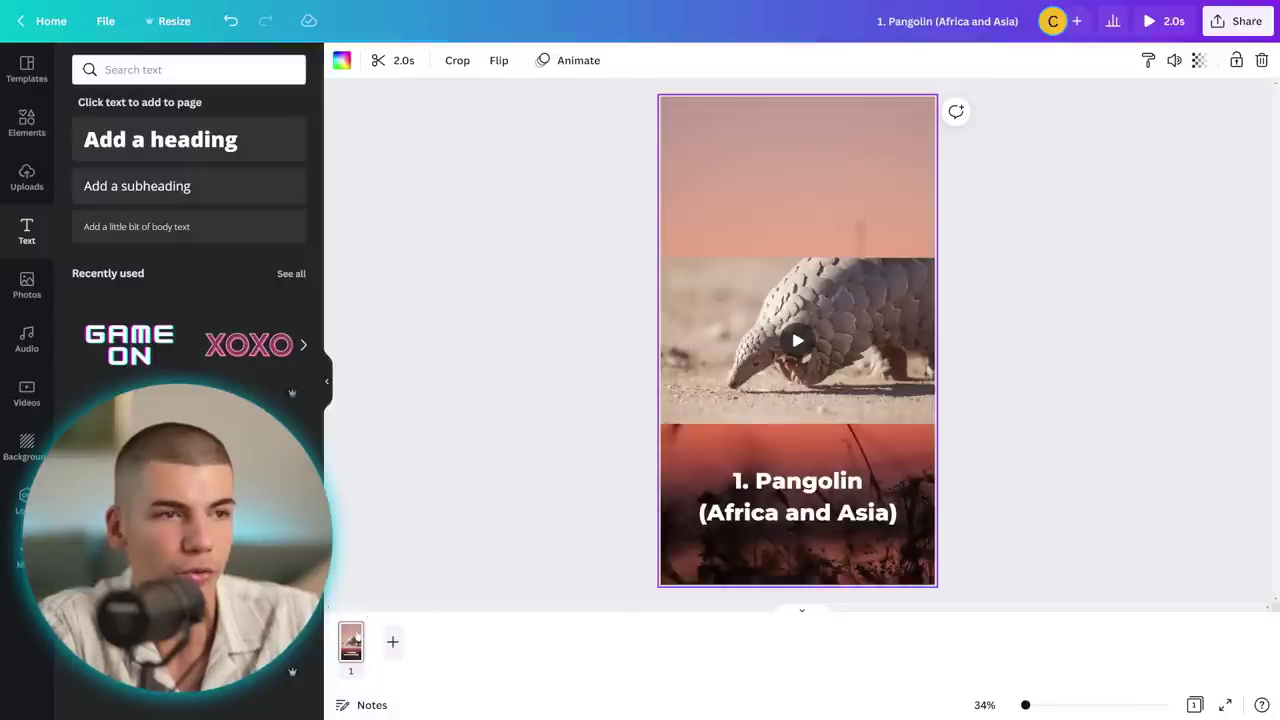
left_click(355, 636)
Step: Duplicate page 1, then save the aye-aye photo and select its heading in the article
right_click(366, 632)
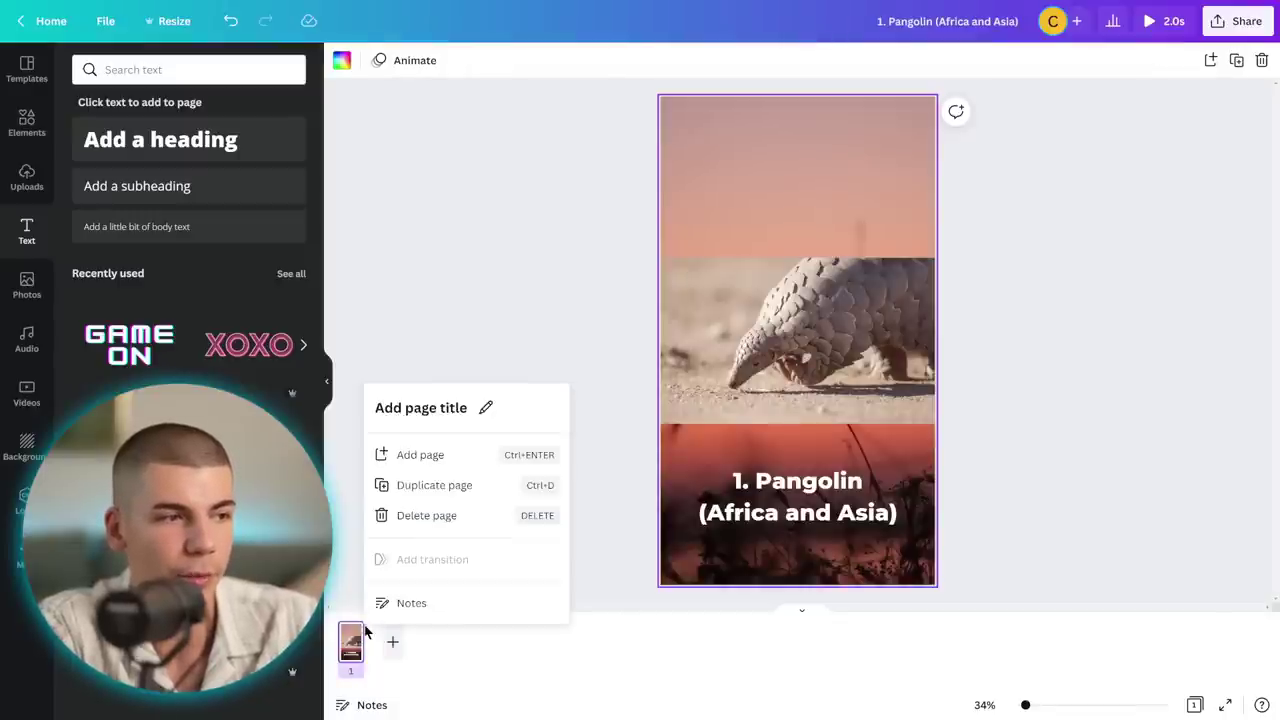
left_click(457, 484)
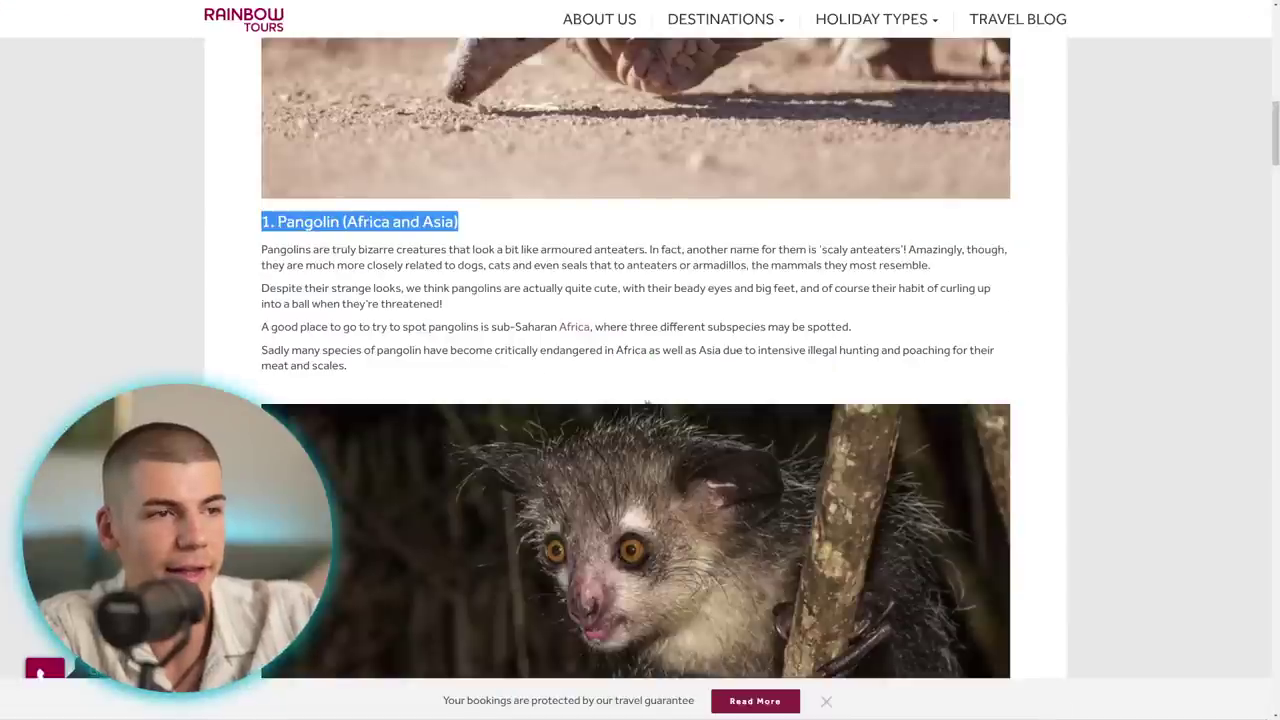
scroll(635, 360, "down", 3)
right_click(472, 314)
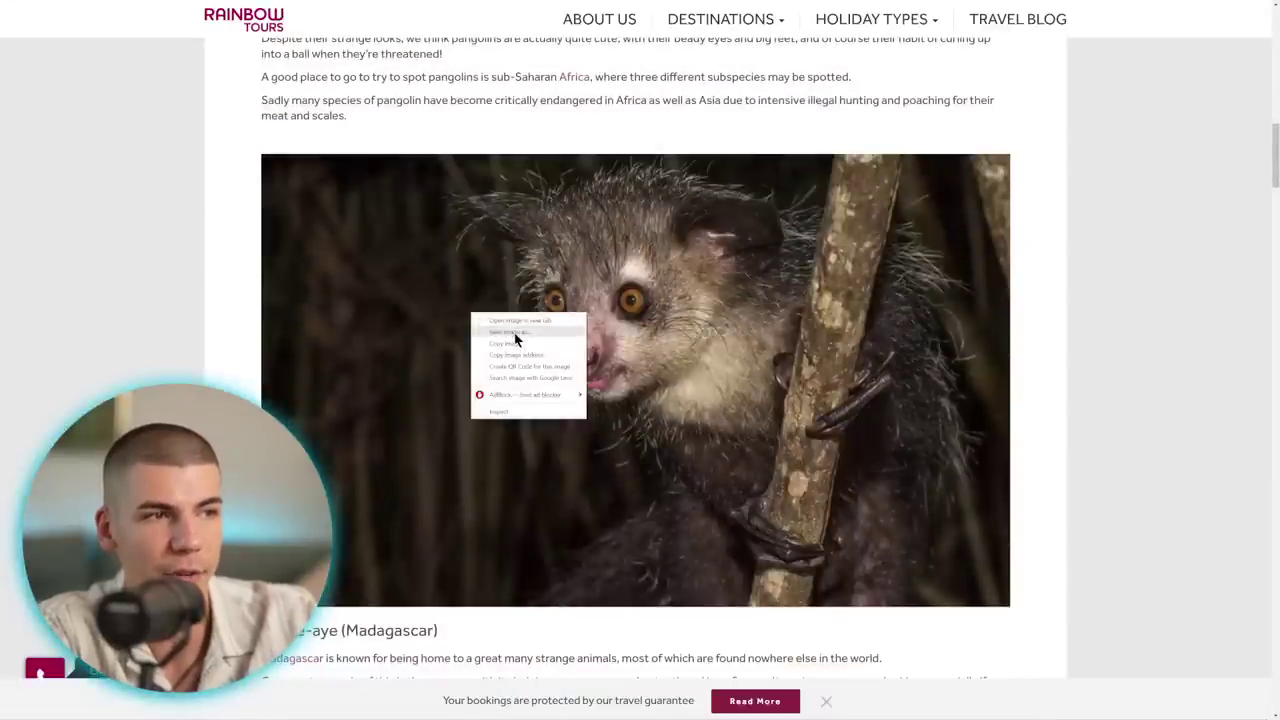
left_click(515, 340)
left_click_drag(482, 636, 360, 631)
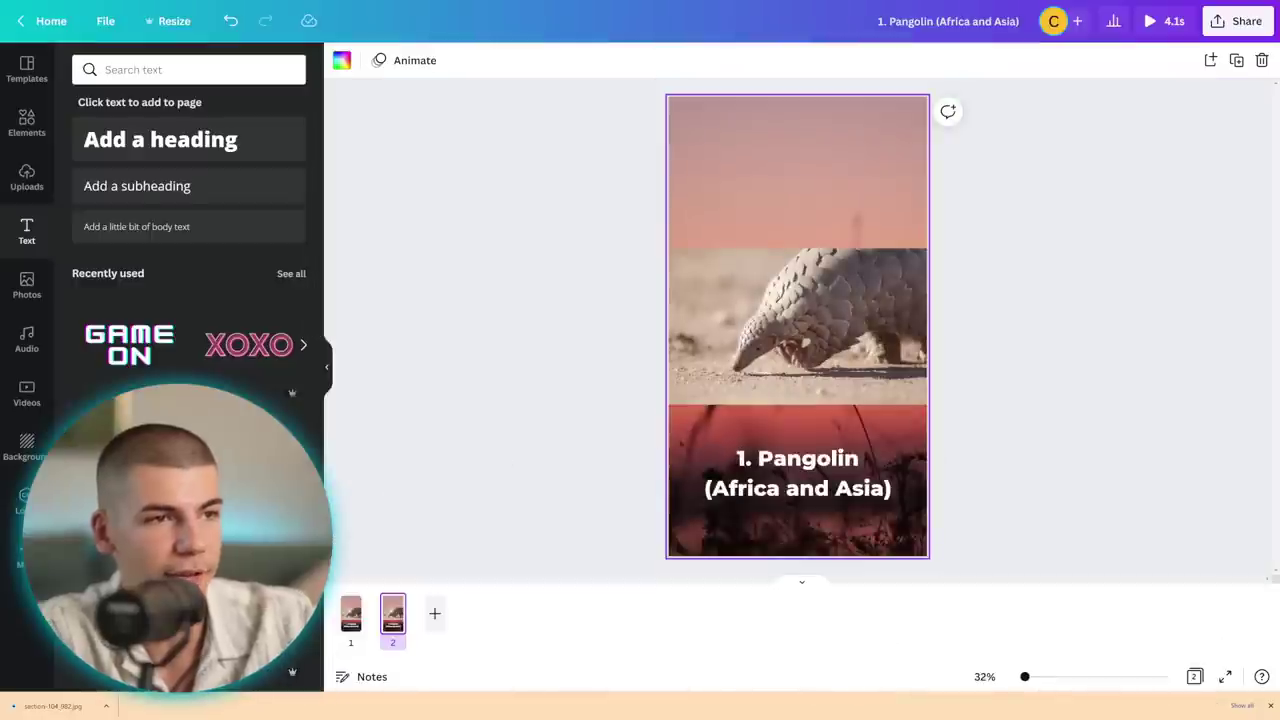
Step: Retitle page 2 'Aye-aye (Madagascar)' and swap its pangolin photo for the aye-aye image
left_click(833, 475)
key("ctrl+a")
key("ctrl+v")
left_click(820, 330)
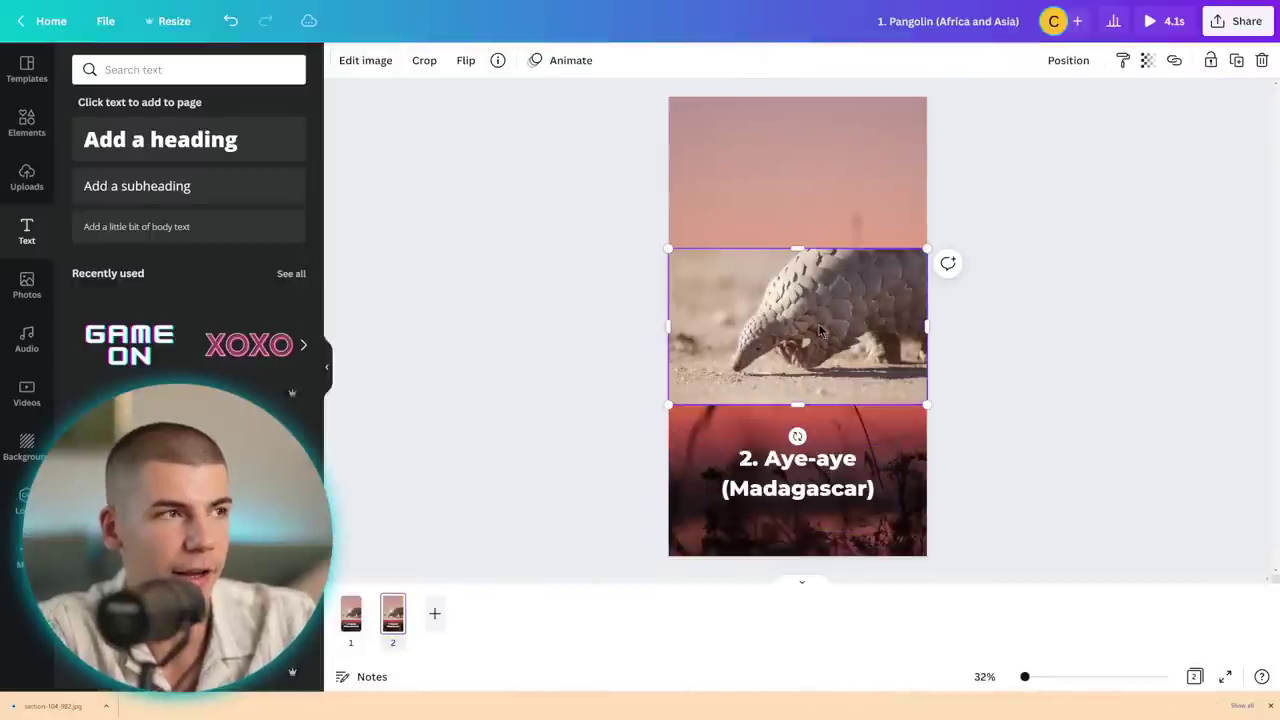
left_click(27, 178)
left_click_drag(31, 710, 365, 258)
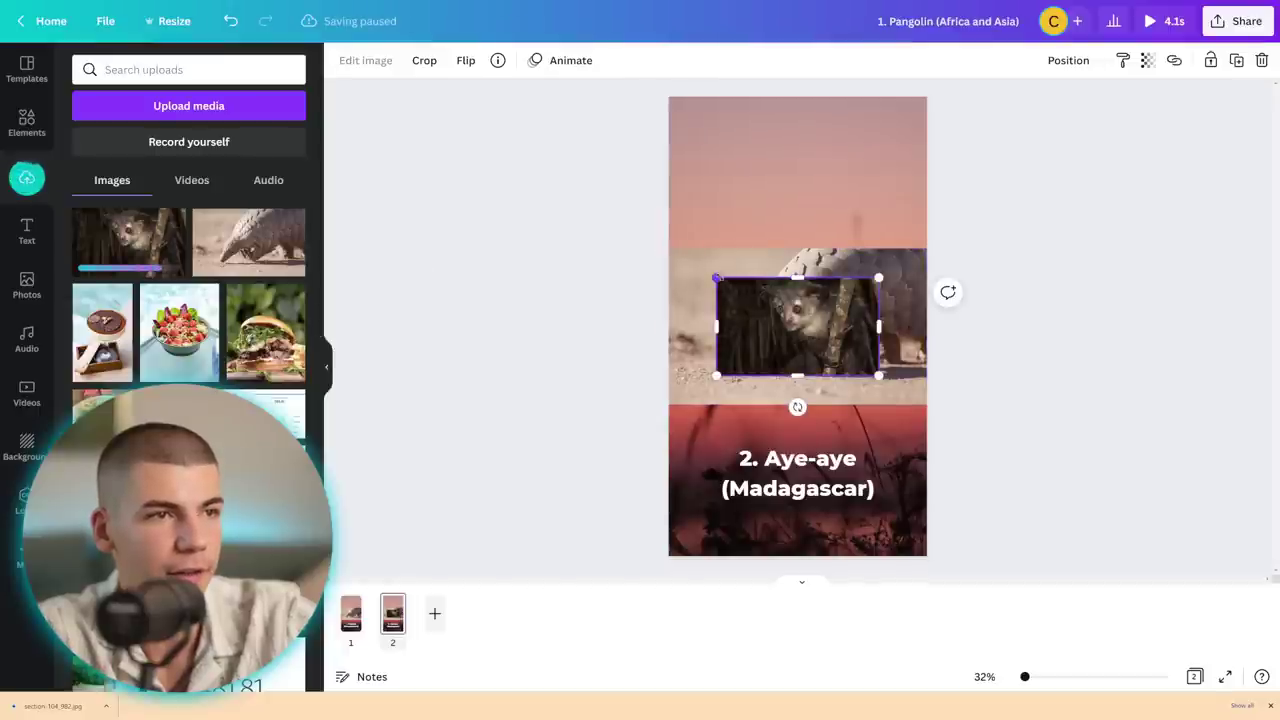
left_click_drag(716, 278, 716, 290)
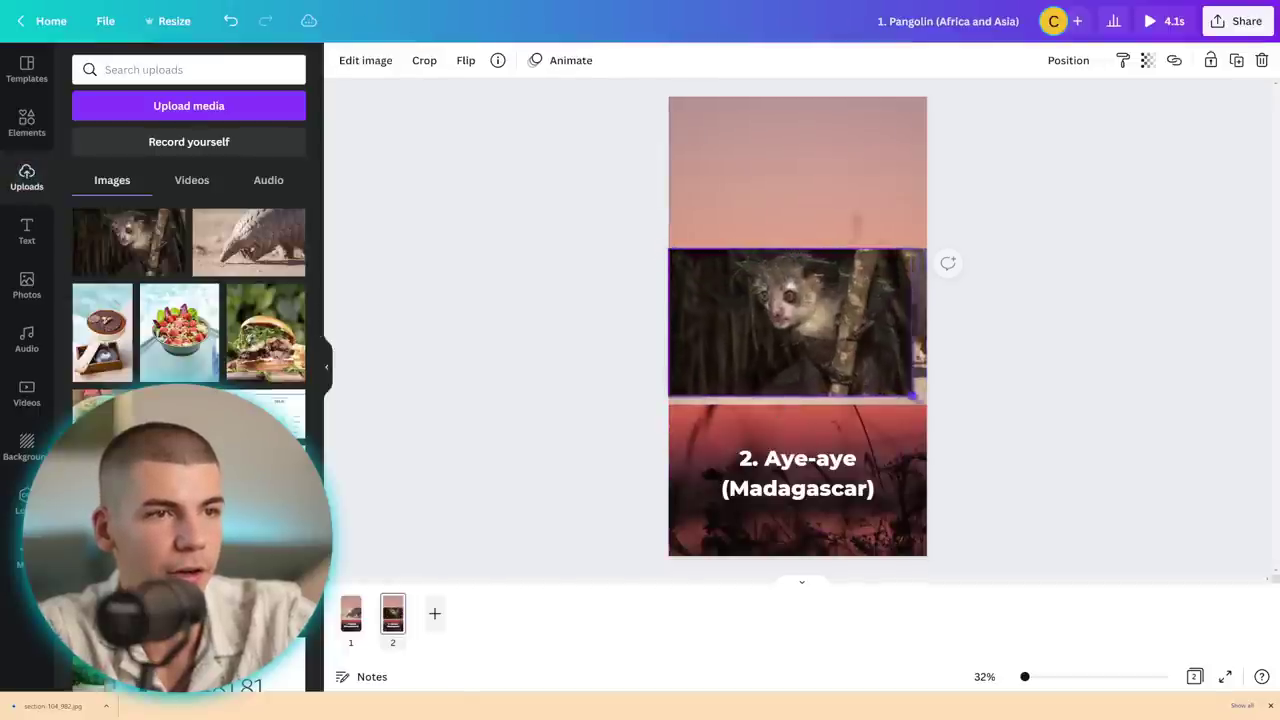
left_click(491, 297)
Step: Duplicate page 2 to add another page to the design
left_click(357, 616)
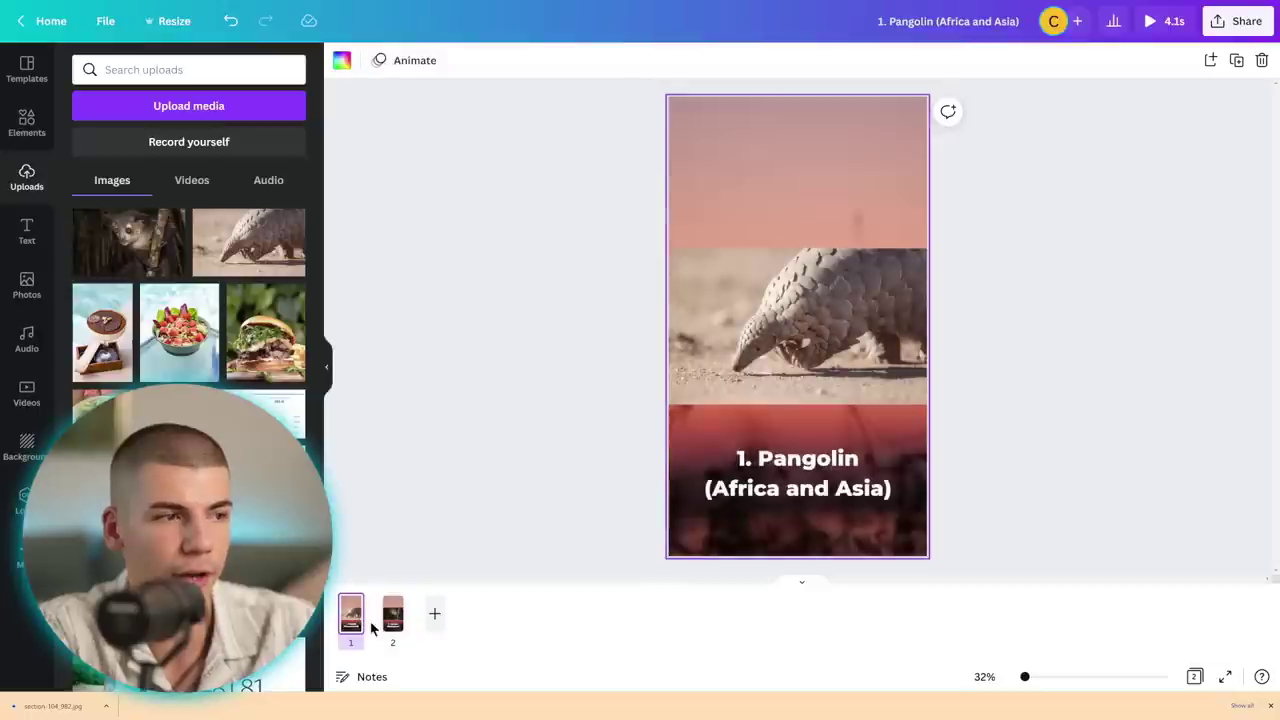
left_click(392, 620)
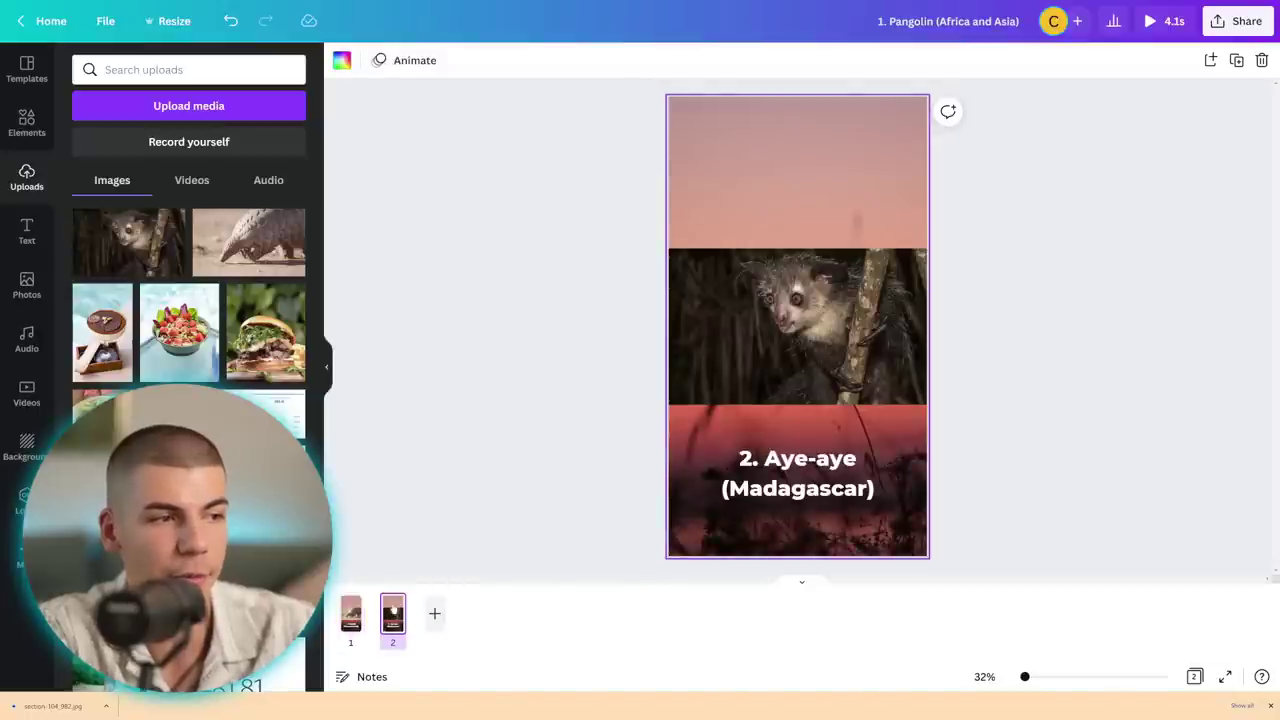
right_click(395, 608)
left_click(477, 458)
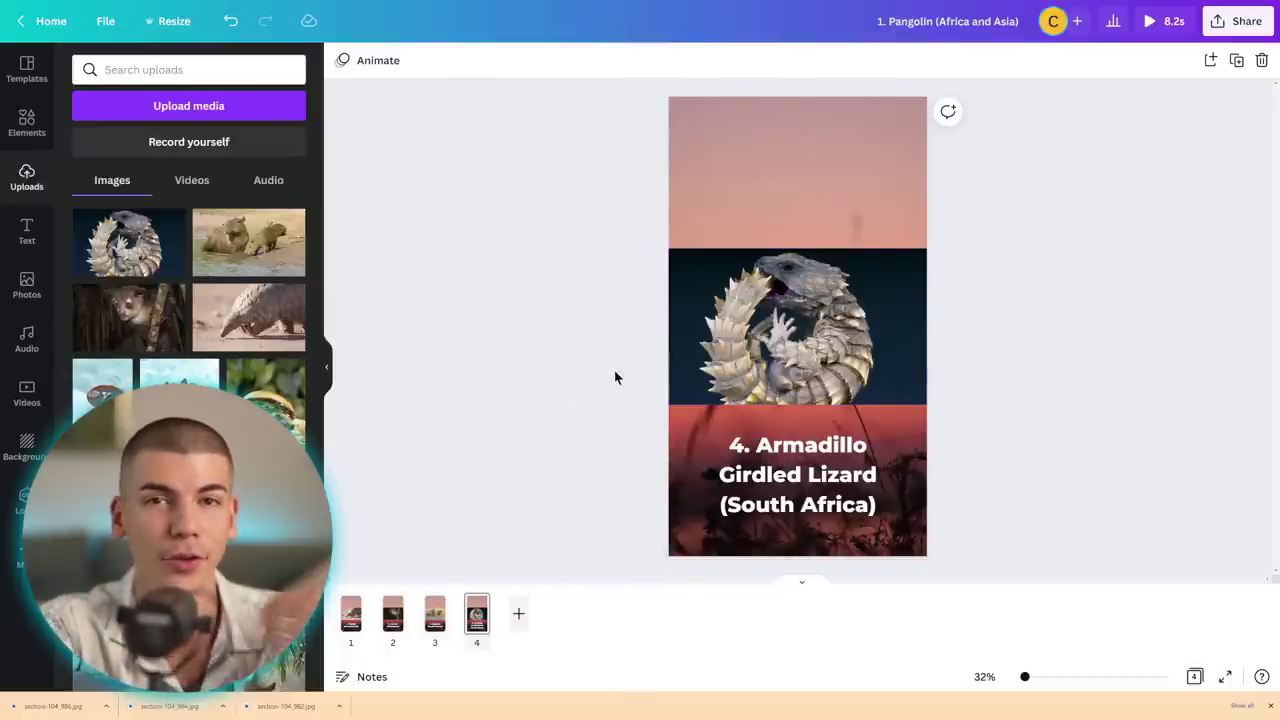
Step: Preview the four-page short full screen and download it as an MP4
left_click(1151, 23)
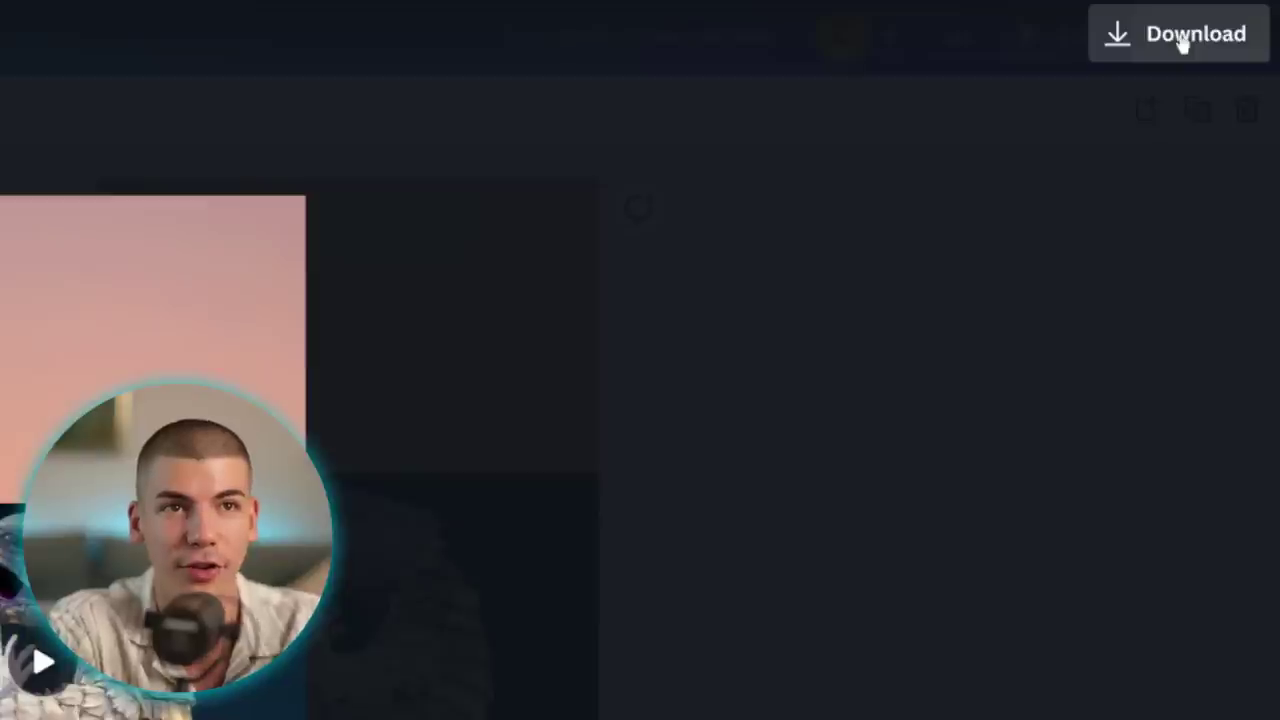
left_click(1228, 24)
left_click(1118, 250)
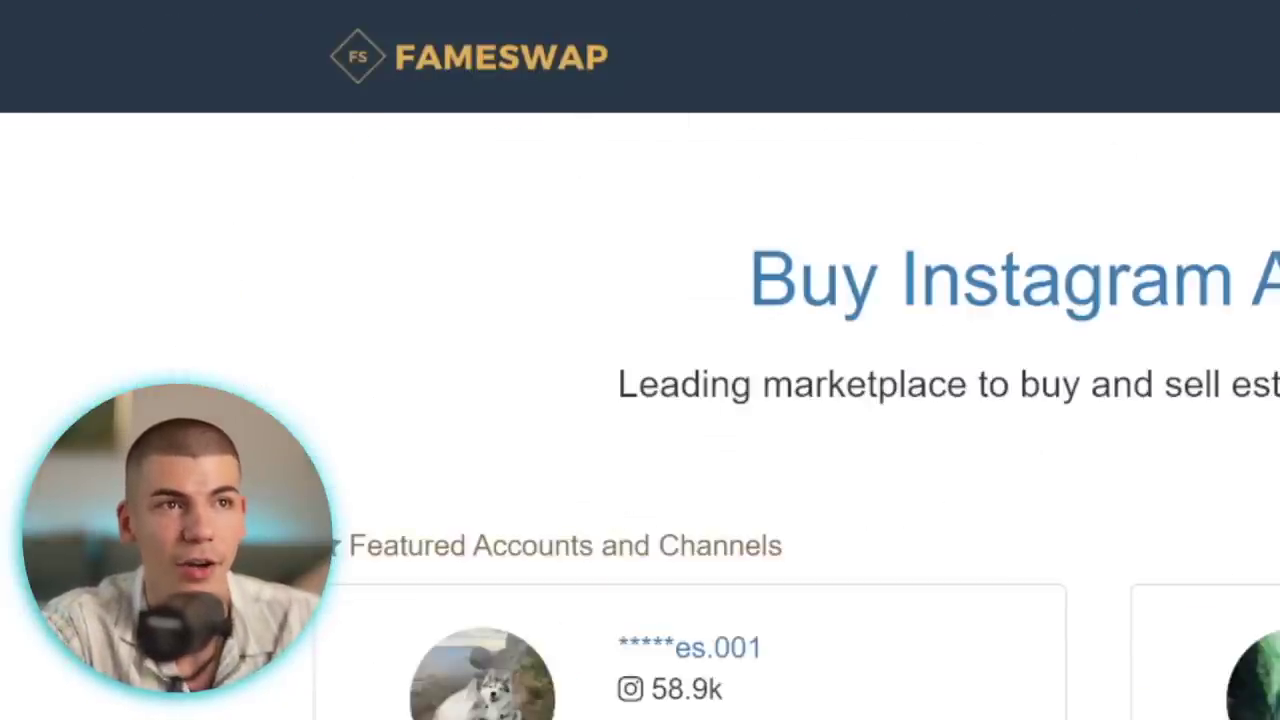
Step: Log in to FameSwap after passing the reCAPTCHA chimney and vehicle image challenges
left_click(976, 28)
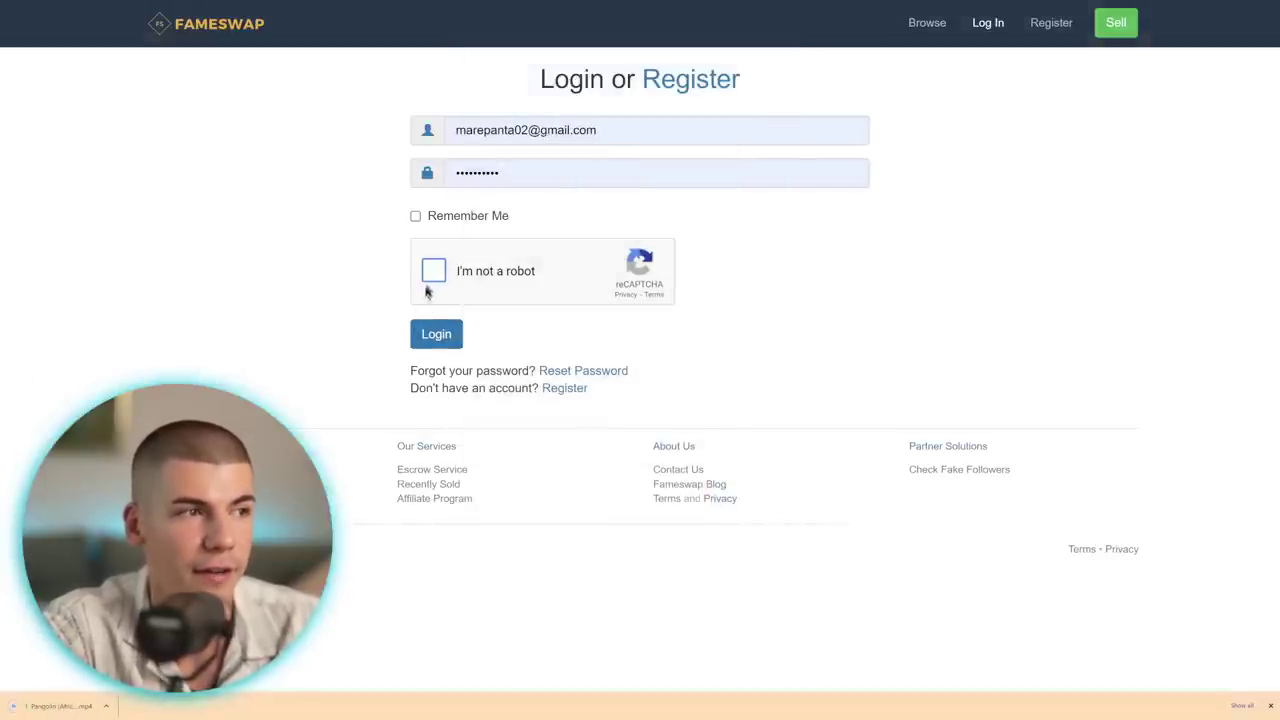
left_click(433, 272)
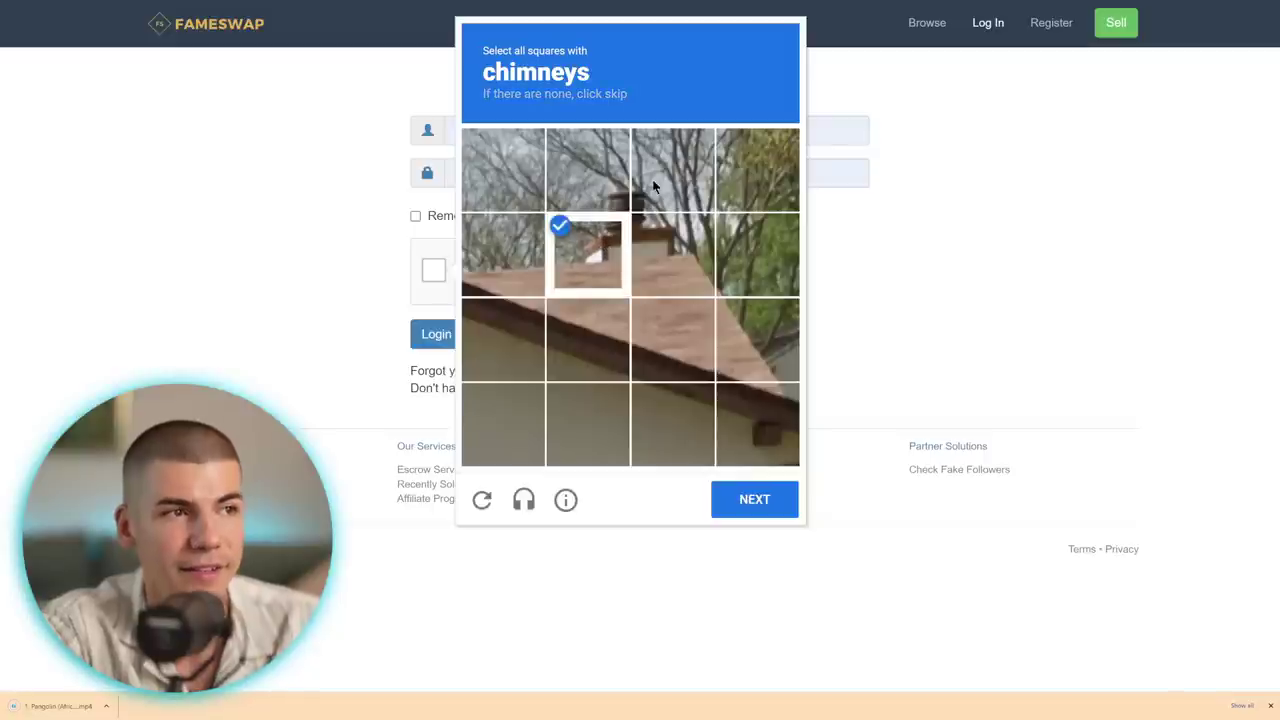
left_click(588, 170)
left_click(672, 254)
left_click(755, 499)
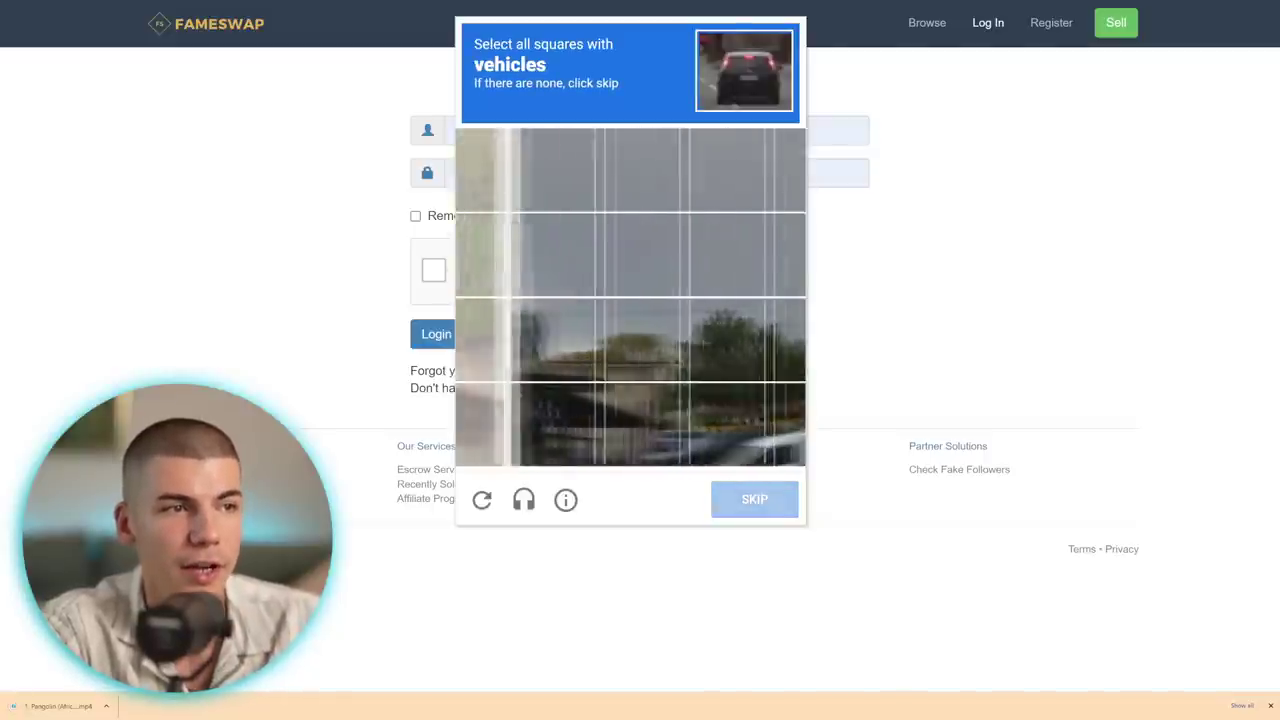
left_click(676, 424)
left_click(588, 424)
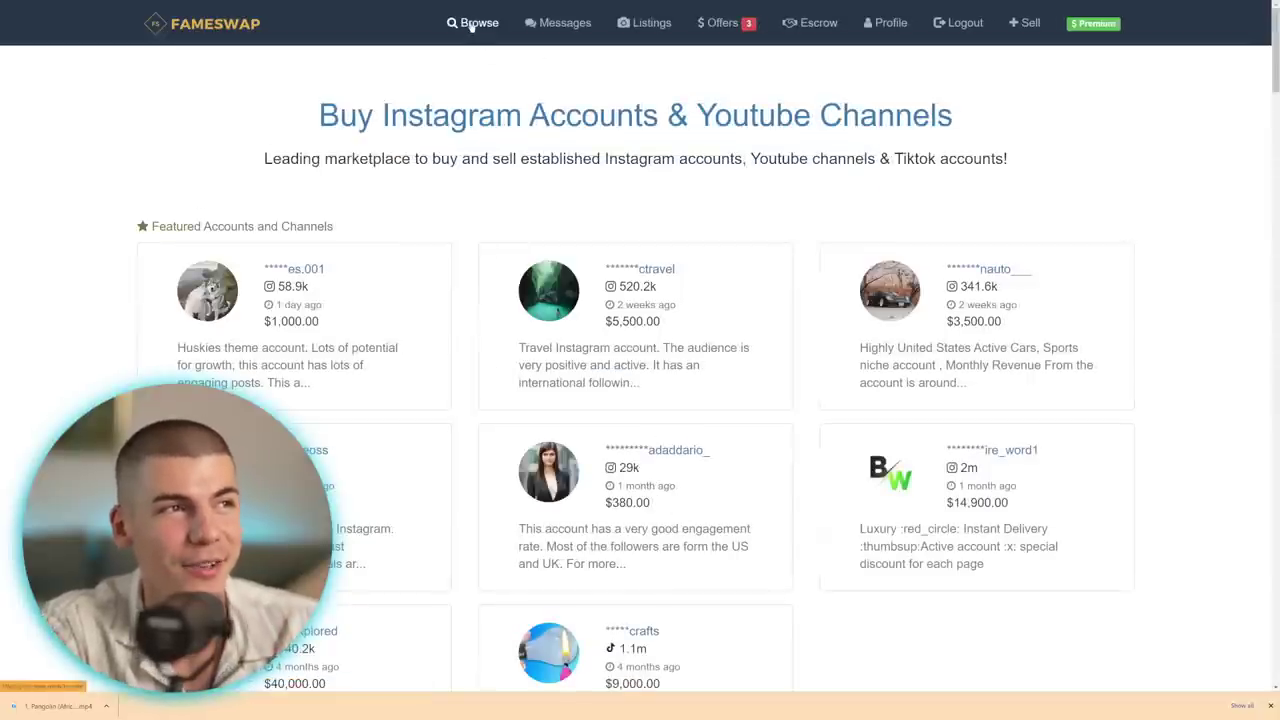
Step: Browse FameSwap's listings filtered to YouTube channels for sale and scroll through them
left_click(471, 26)
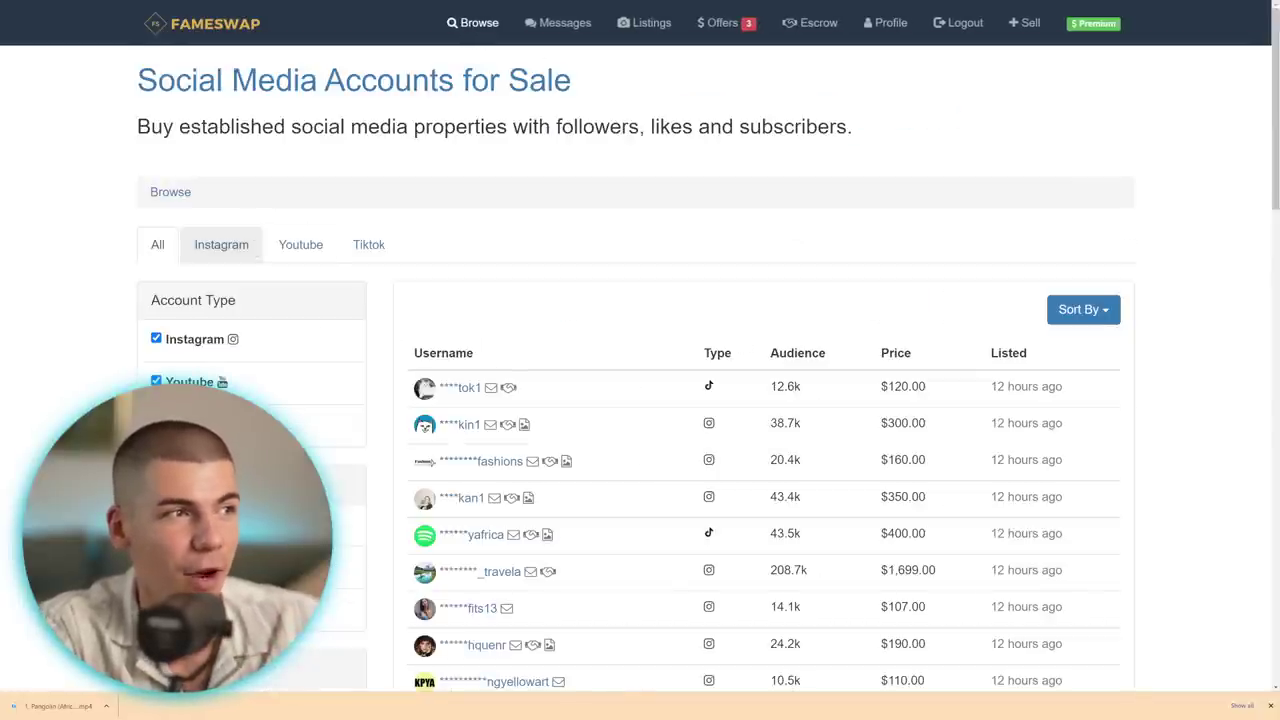
left_click(296, 244)
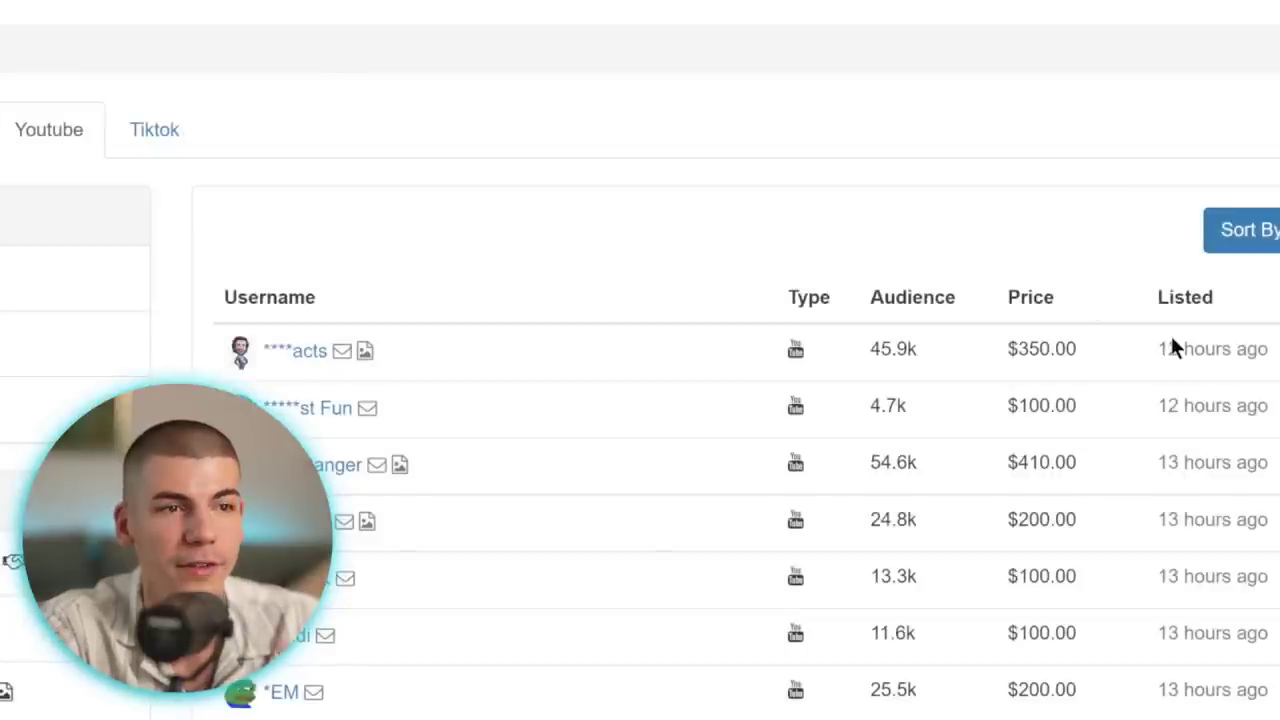
left_click_drag(1078, 350, 1014, 350)
left_click(1012, 365)
scroll(983, 420, "down", 2)
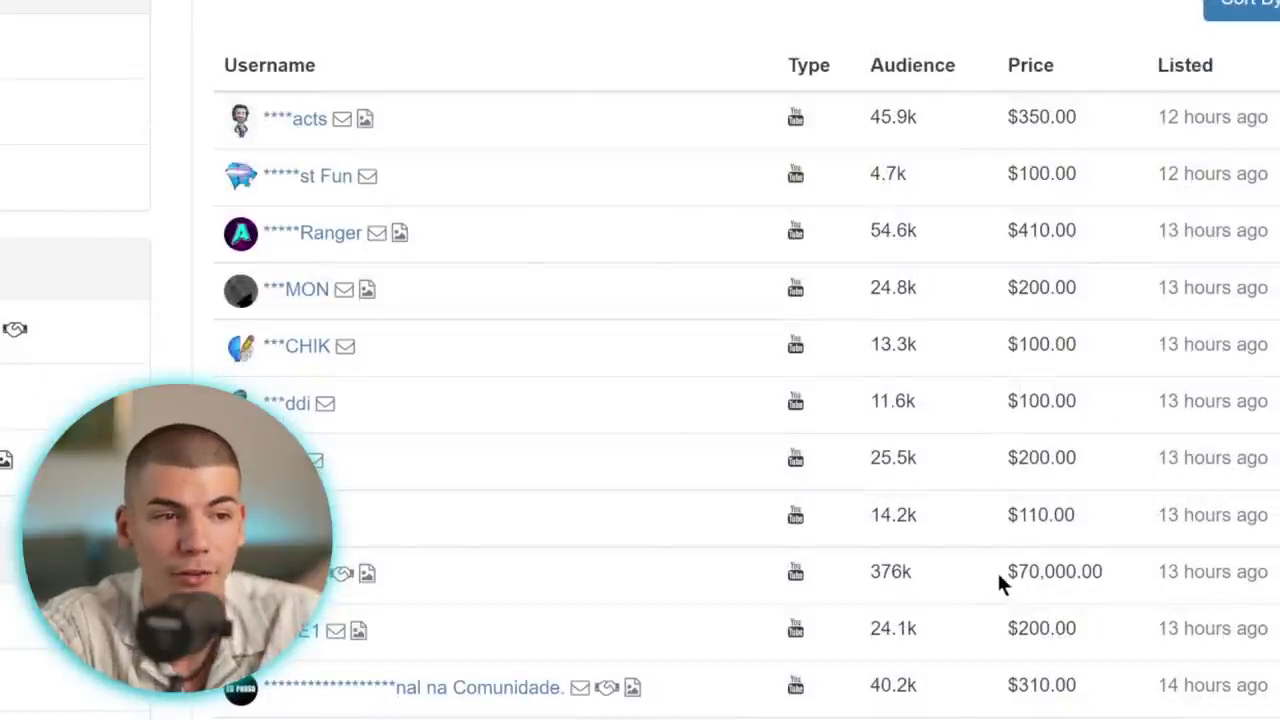
Step: Highlight the 376k audience figure and the $70,000.00 price of one channel
left_click(1106, 570)
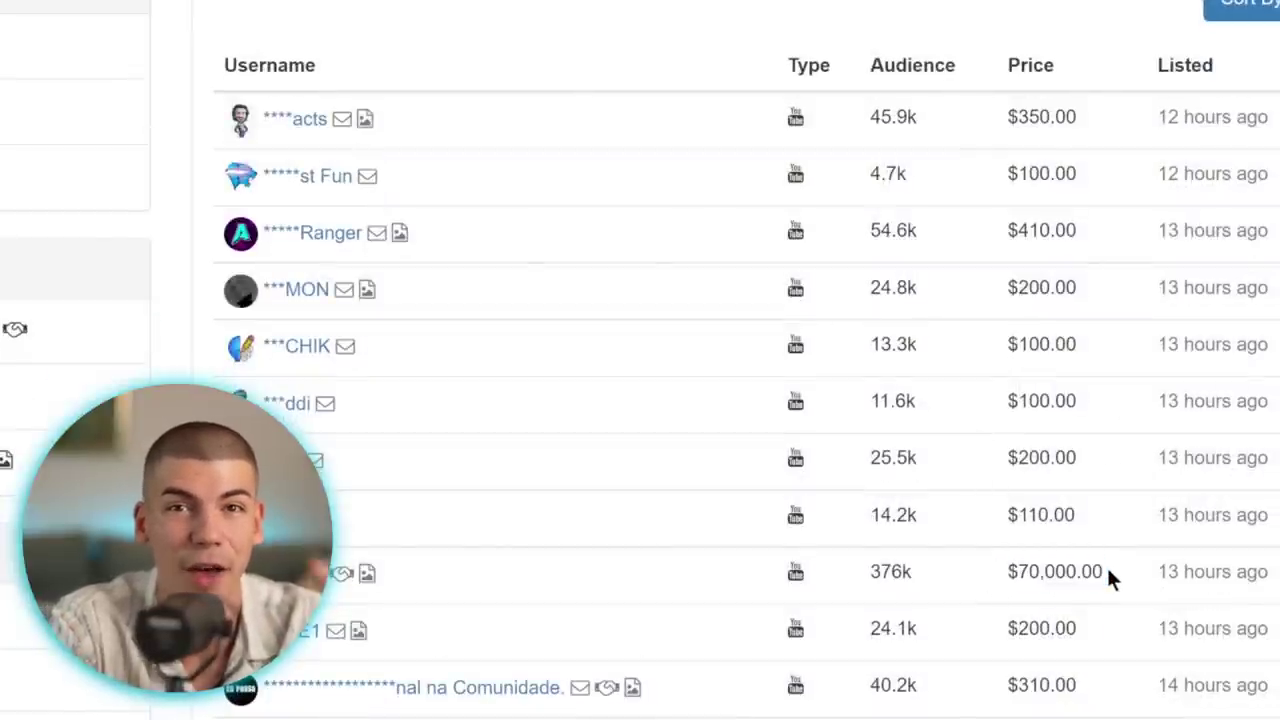
left_click_drag(928, 578, 857, 565)
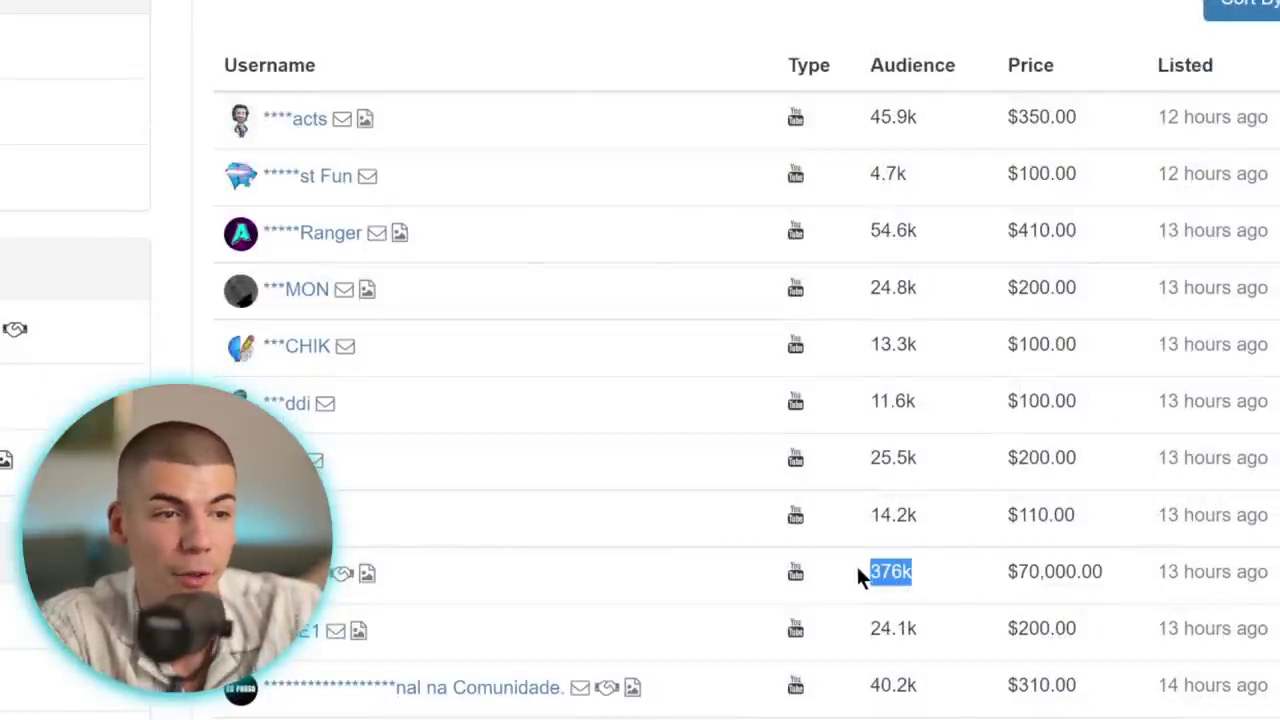
left_click(880, 578)
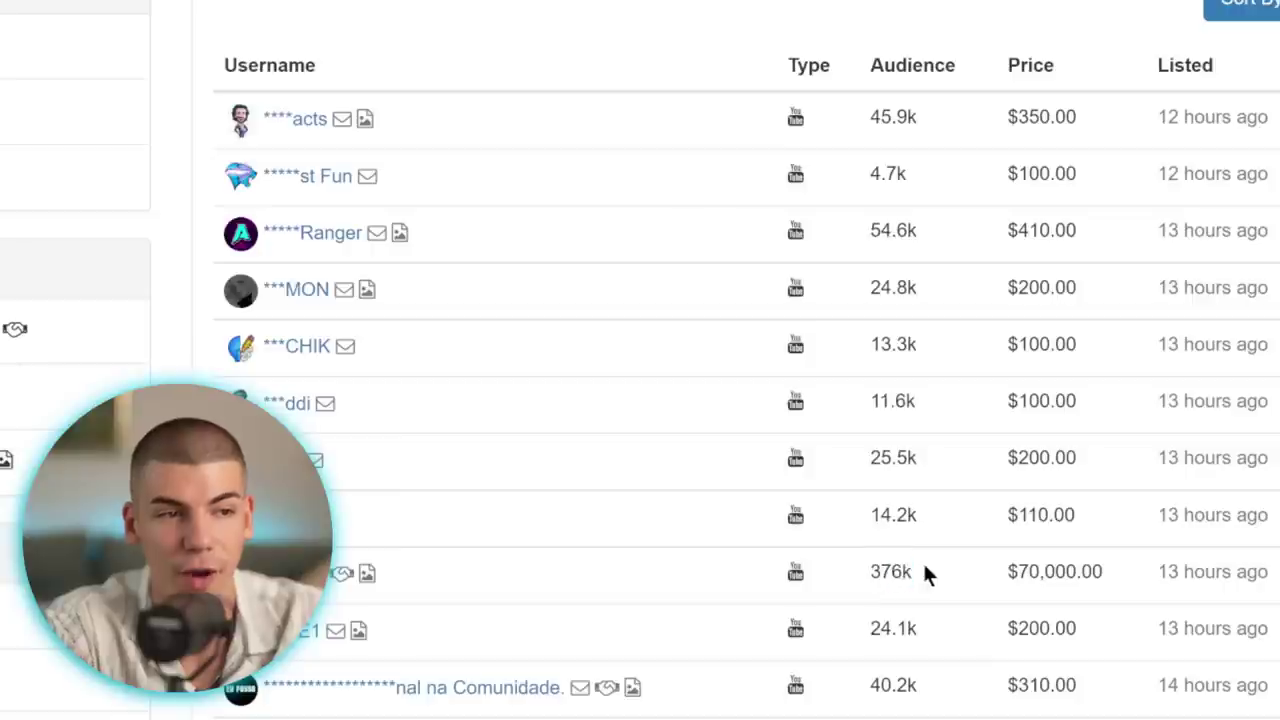
left_click_drag(1007, 574, 1096, 567)
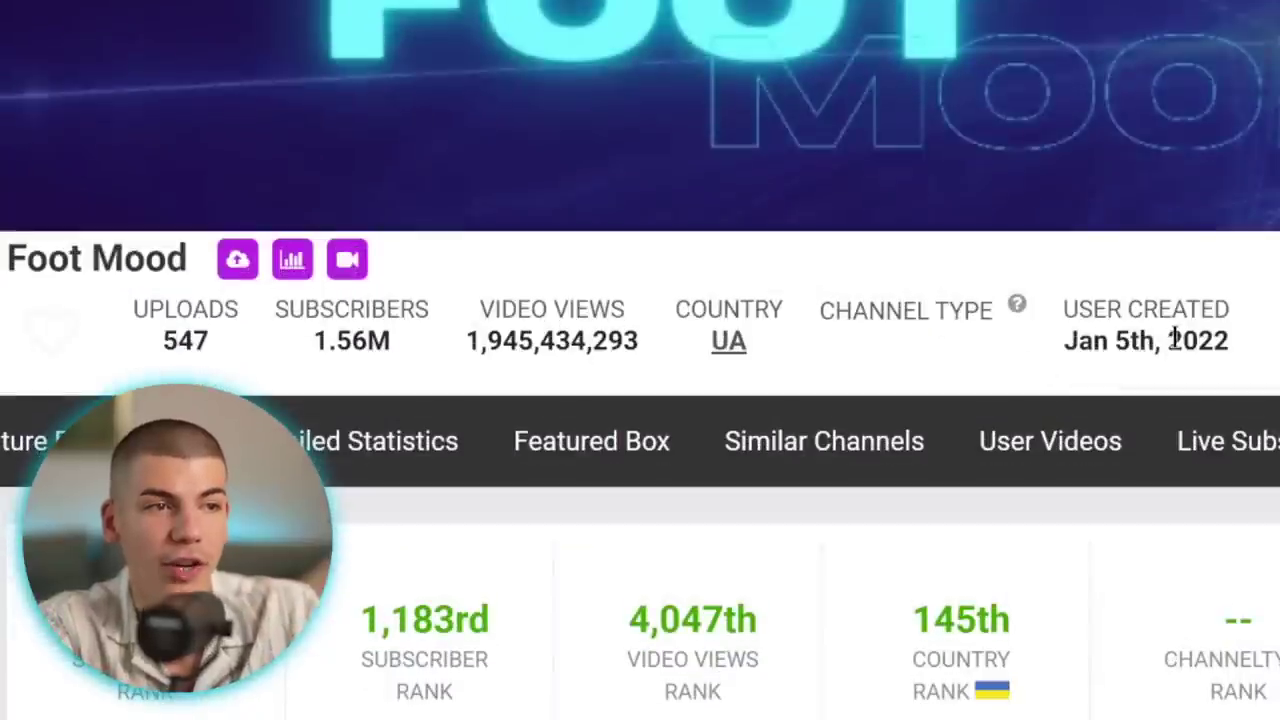
mouse_move(1175, 338)
left_mouse_down()
mouse_move(1057, 354)
mouse_move(1197, 340)
left_mouse_up()
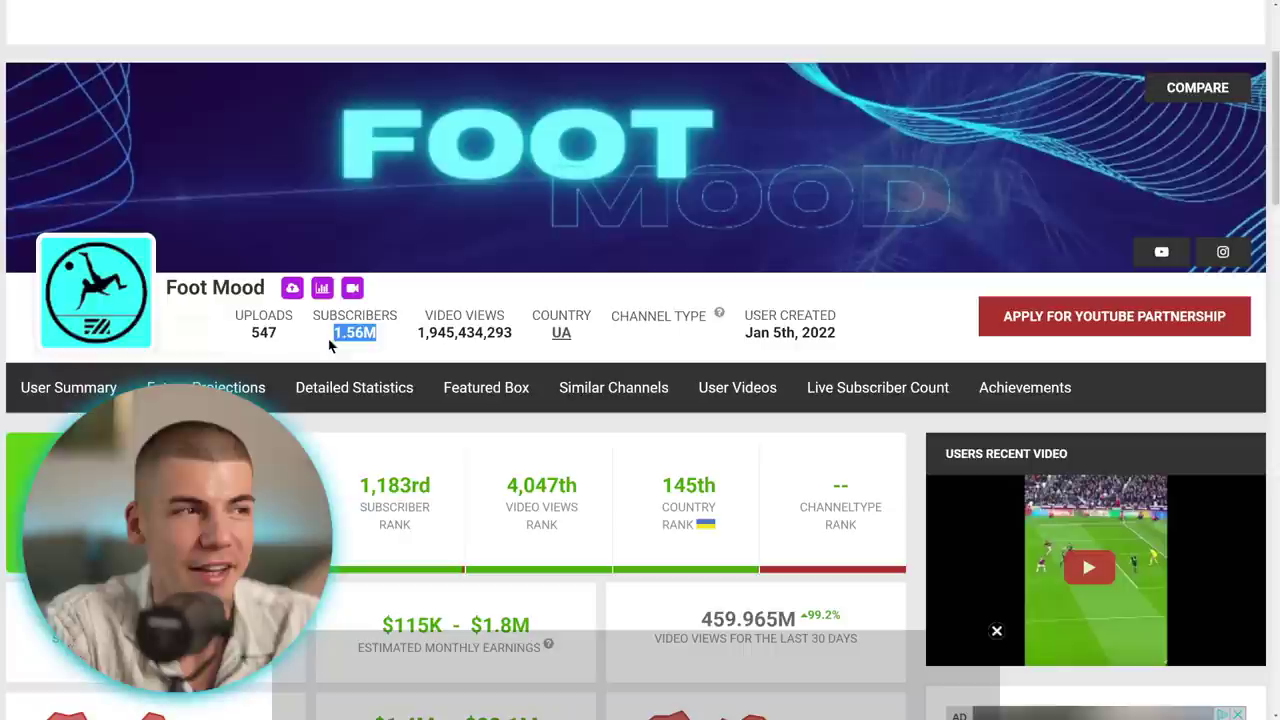
left_click(318, 348)
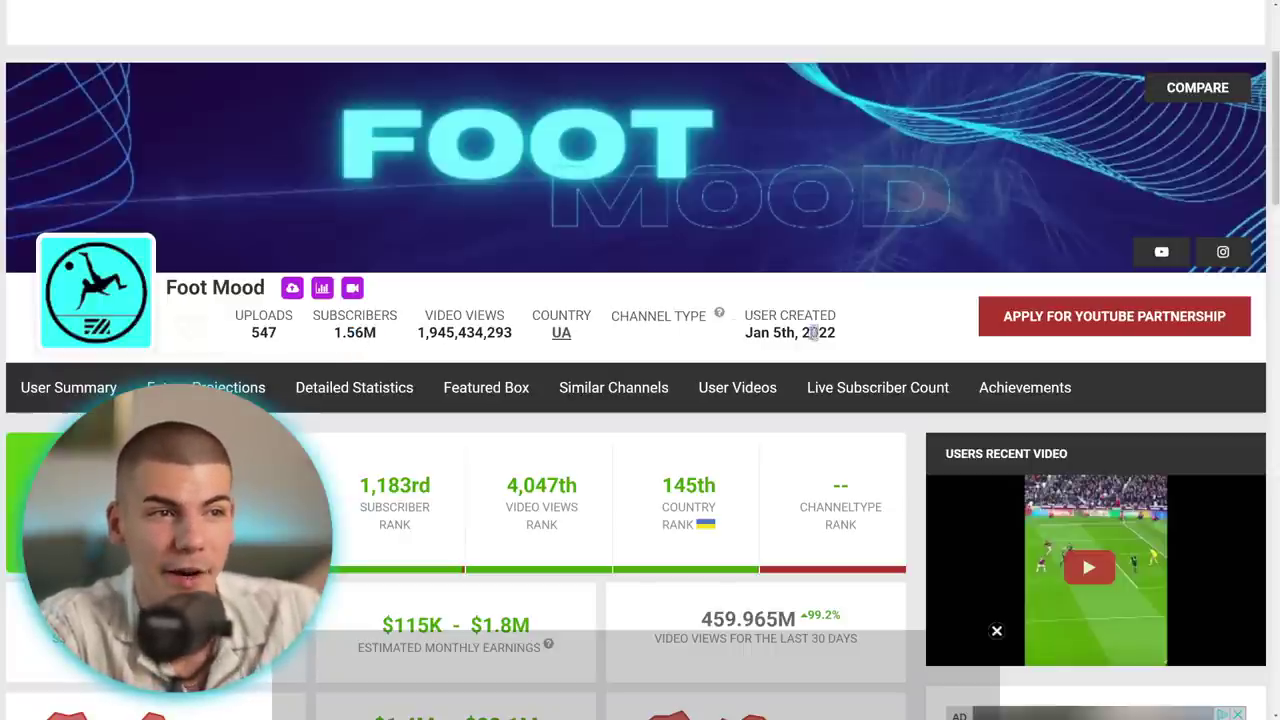
left_click(778, 334)
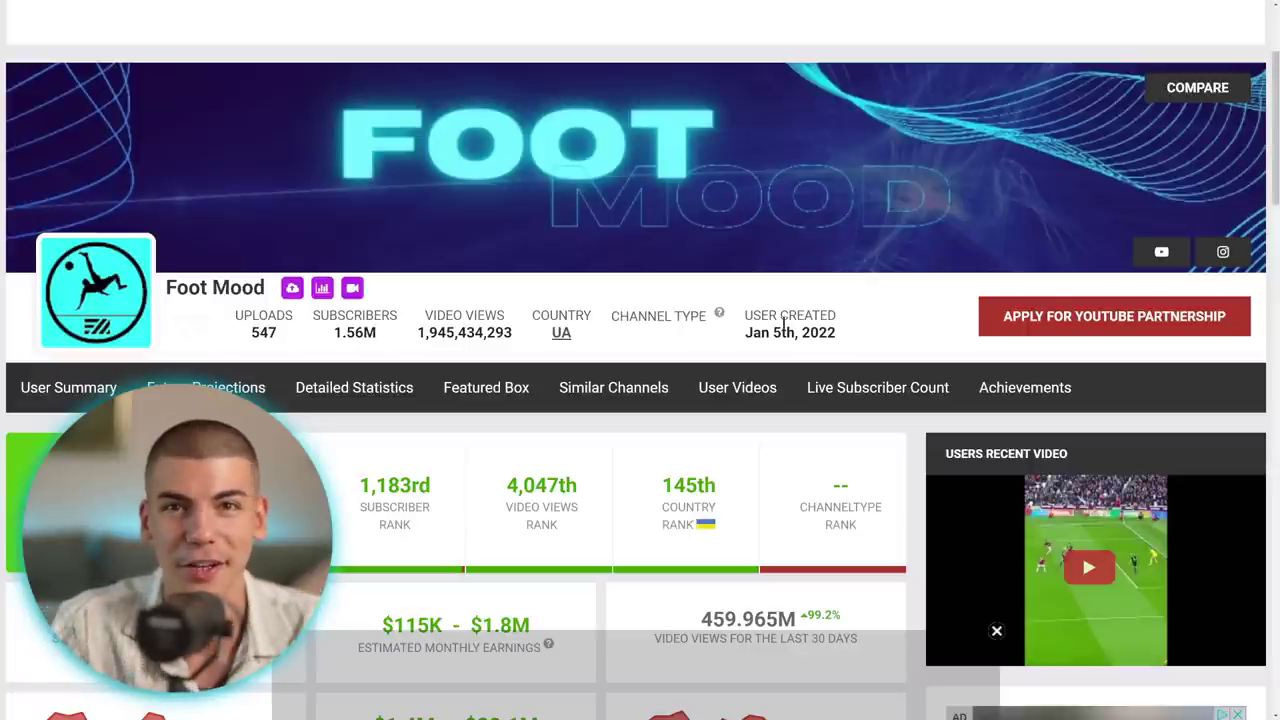